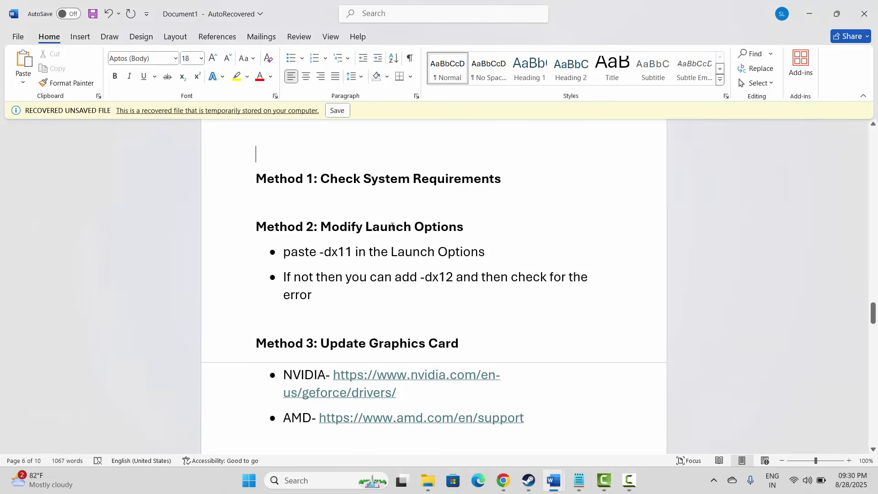
Step: Switch to Steam and review the system requirements on the Lost Soul Aside store page
{"action": "left_click", "coordinate": [529, 480]}
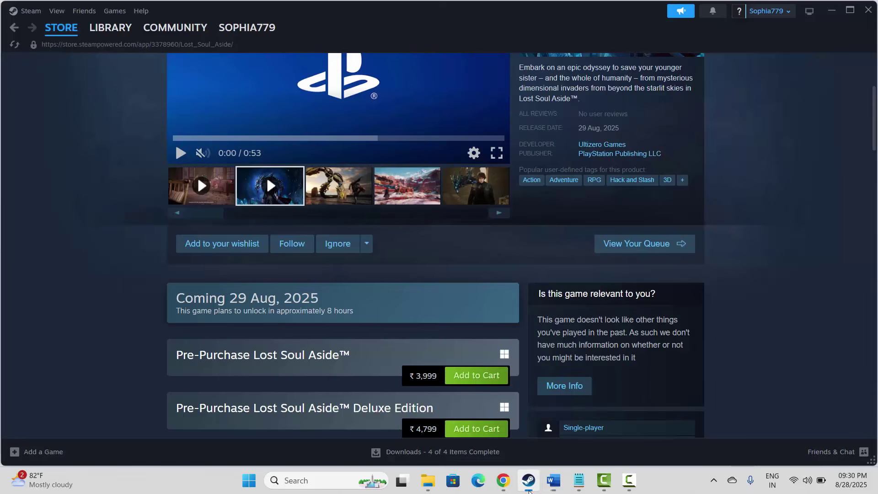
{"action": "scroll", "coordinate": [103, 162], "scroll_direction": "up", "scroll_amount": 1}
{"action": "scroll", "coordinate": [103, 163], "scroll_direction": "up", "scroll_amount": 3}
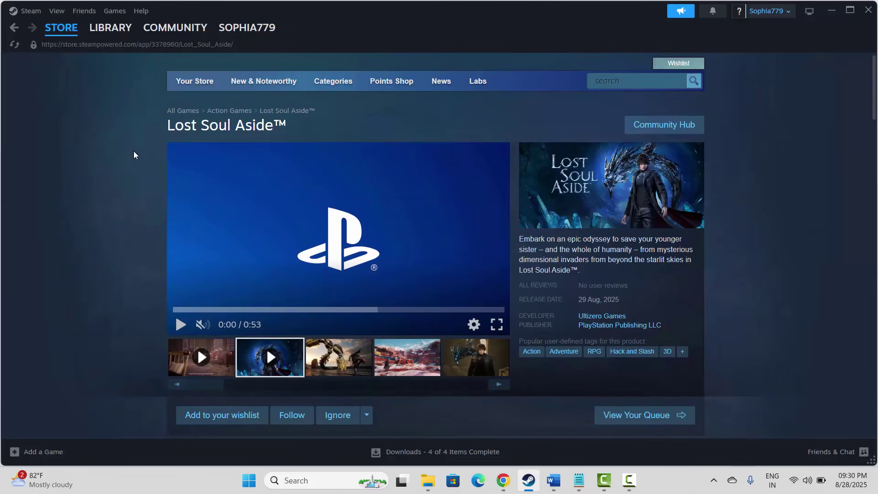
{"action": "left_click_drag", "start_coordinate": [180, 130], "coordinate": [273, 127]}
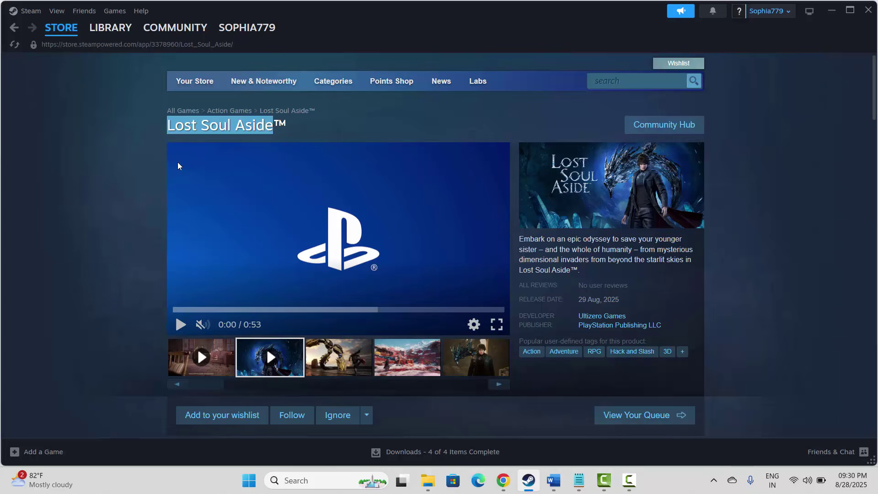
{"action": "left_click", "coordinate": [119, 265]}
{"action": "scroll", "coordinate": [120, 265], "scroll_direction": "down", "scroll_amount": 6}
{"action": "scroll", "coordinate": [120, 268], "scroll_direction": "down", "scroll_amount": 12}
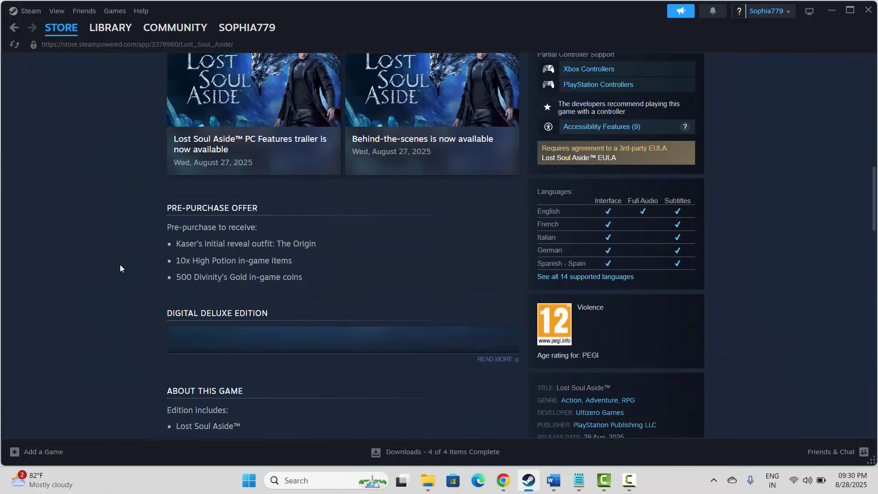
{"action": "scroll", "coordinate": [120, 268], "scroll_direction": "down", "scroll_amount": 8}
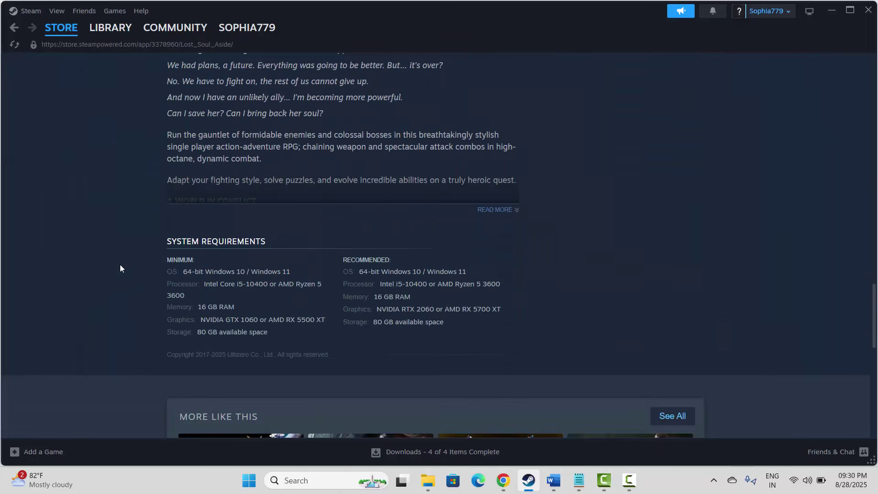
{"action": "left_click_drag", "start_coordinate": [168, 242], "coordinate": [263, 241]}
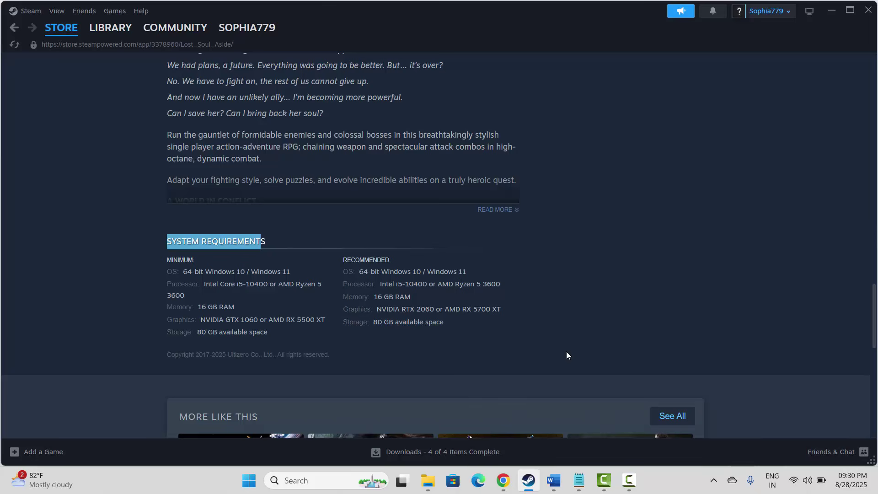
Step: Switch back to Document1 in Word and highlight the "Method 2: Modify Launch Options" heading
{"action": "mouse_move", "coordinate": [553, 480]}
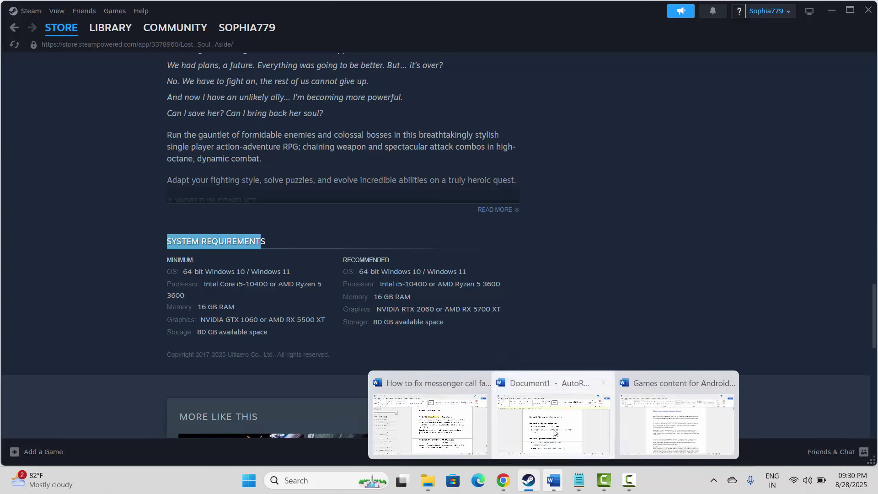
{"action": "left_click", "coordinate": [556, 423]}
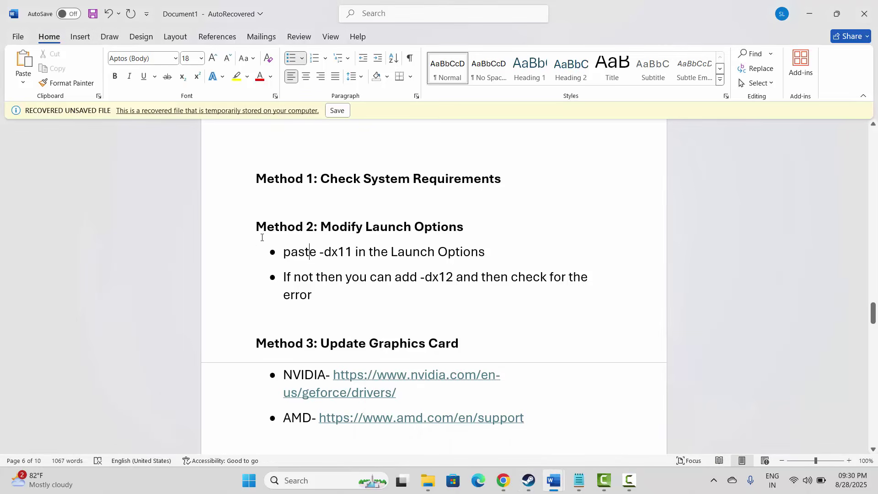
{"action": "left_click", "coordinate": [241, 231]}
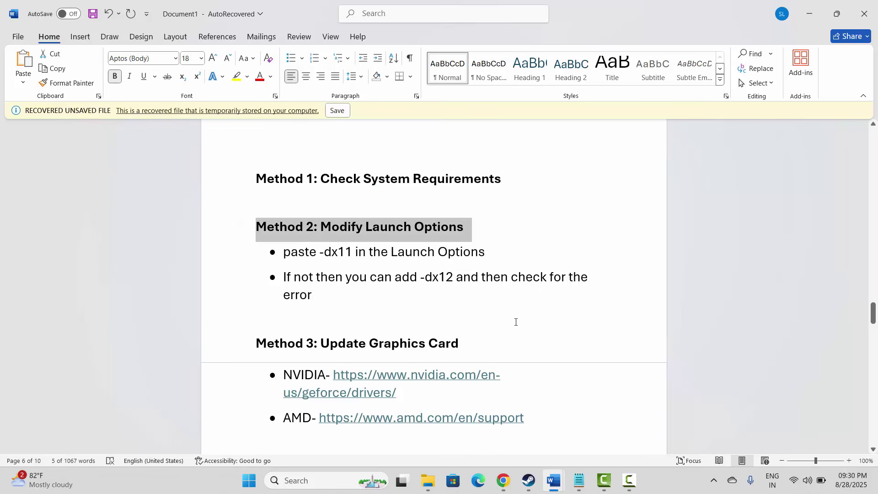
Step: Switch to Steam and open the properties of Battlefield 6 Open Beta from the game library
{"action": "left_click", "coordinate": [529, 480]}
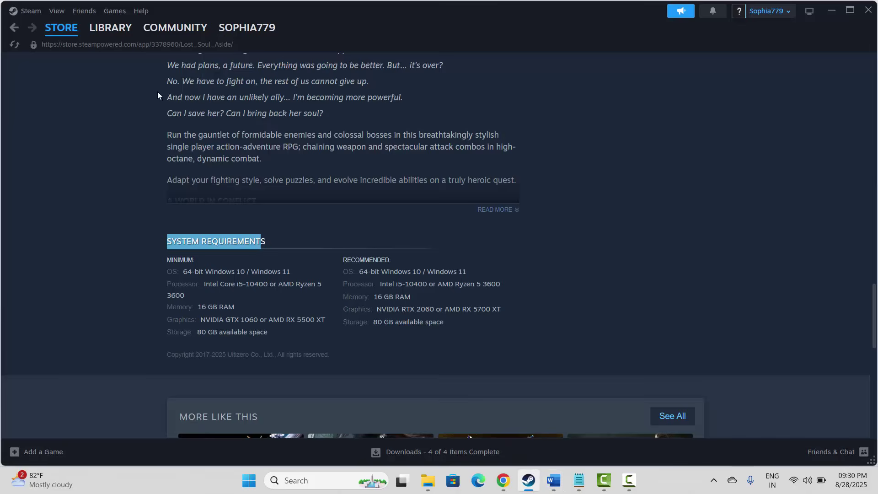
{"action": "left_click", "coordinate": [115, 32]}
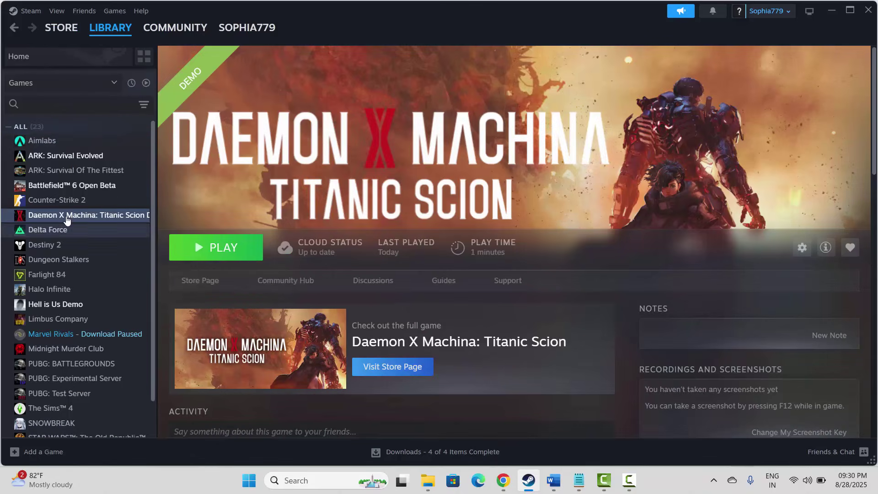
{"action": "left_click", "coordinate": [91, 186]}
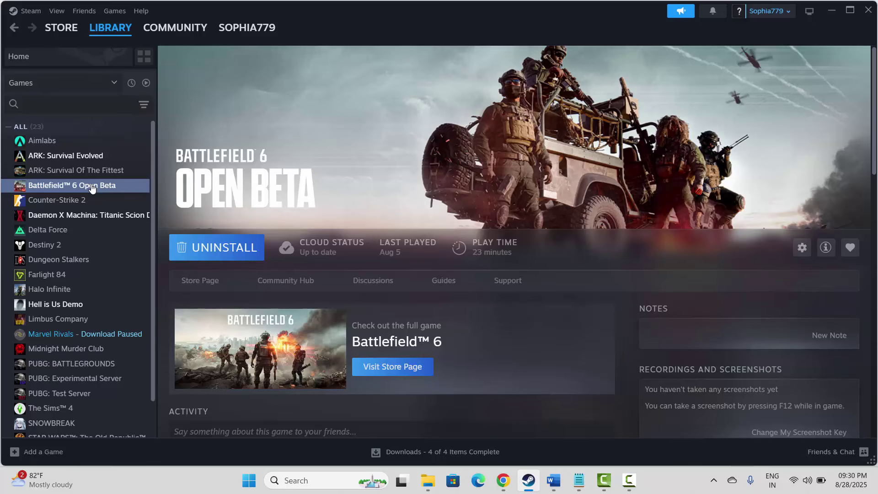
{"action": "right_click", "coordinate": [92, 186]}
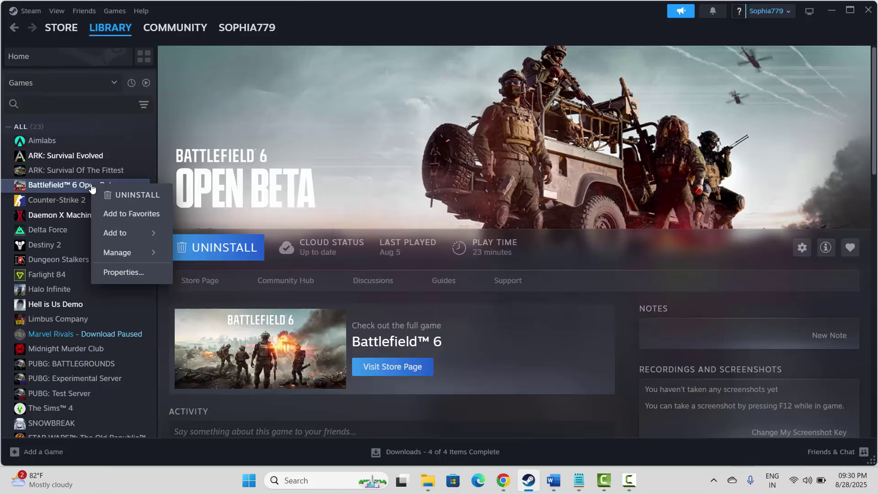
{"action": "left_click", "coordinate": [121, 272]}
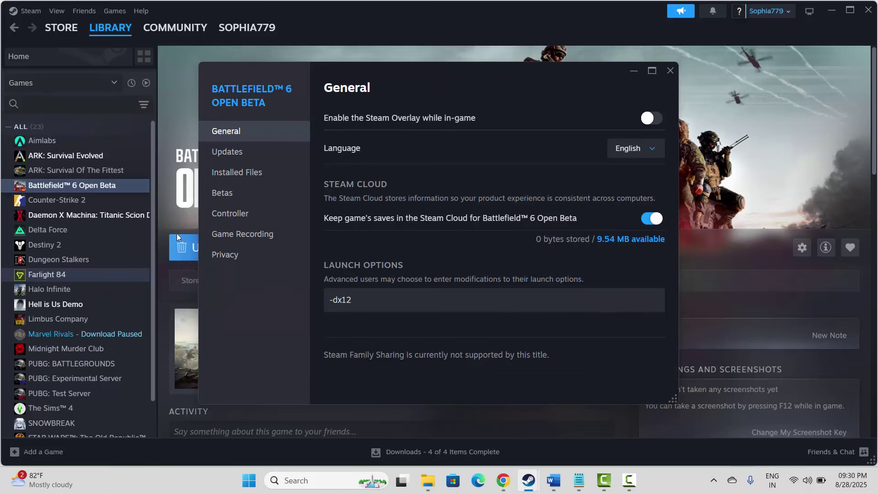
Step: Set the launch options of Battlefield 6 Open Beta to -dx11 and close its properties
{"action": "left_click", "coordinate": [249, 173]}
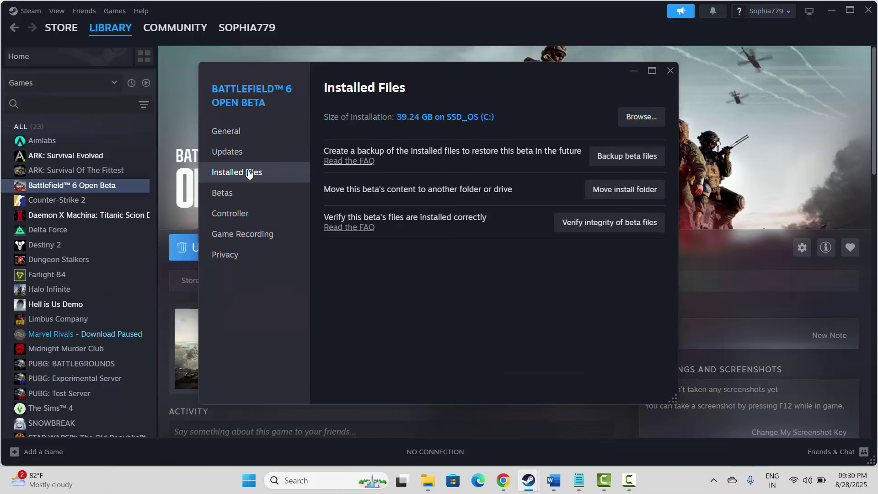
{"action": "left_click", "coordinate": [234, 133]}
{"action": "left_click_drag", "start_coordinate": [368, 300], "coordinate": [305, 306]}
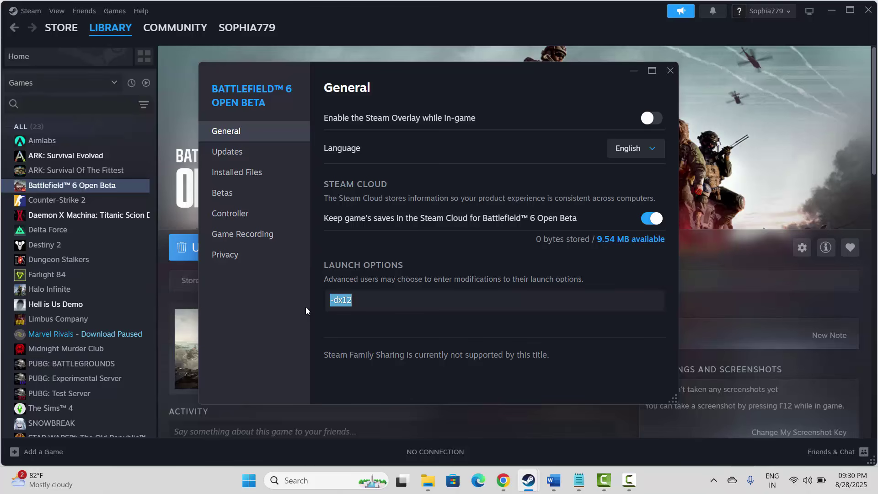
{"action": "type", "text": "-dx11"}
{"action": "left_click", "coordinate": [666, 75]}
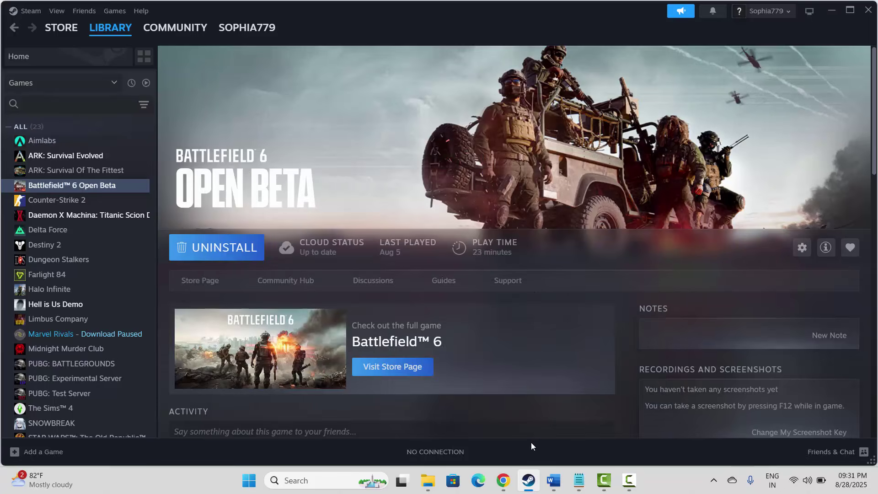
Step: Return to the Word document and highlight the "Method 3: Update Graphics Card" heading
{"action": "left_click", "coordinate": [529, 480]}
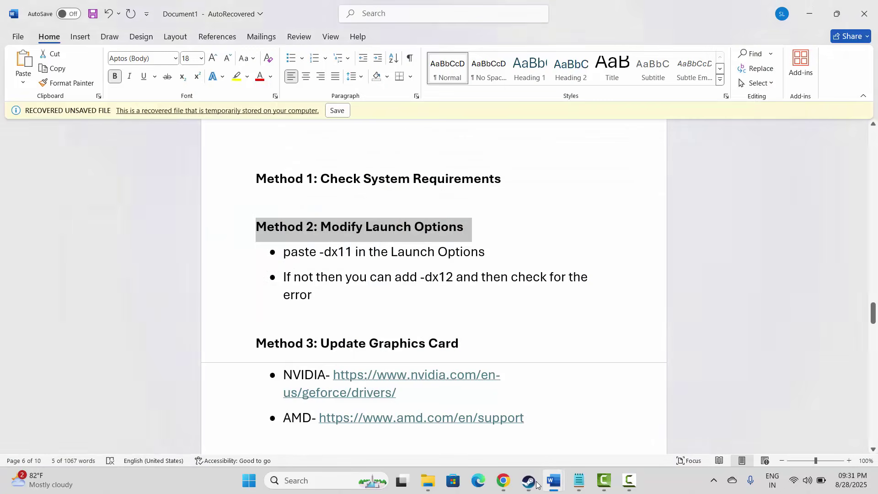
{"action": "left_click", "coordinate": [283, 293]}
{"action": "left_click", "coordinate": [243, 348]}
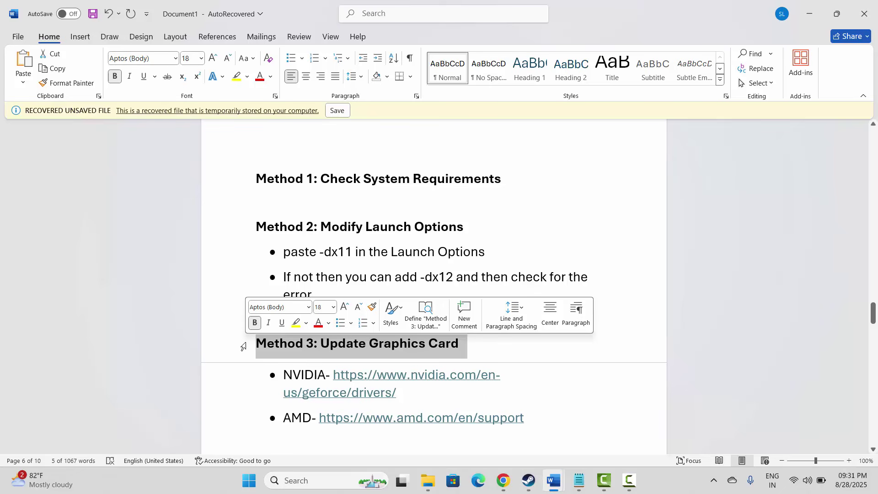
Step: Open Device Manager, run an automatic driver search for the Intel(R) UHD Graphics display adapter, and close the windows
{"action": "left_click", "coordinate": [297, 482]}
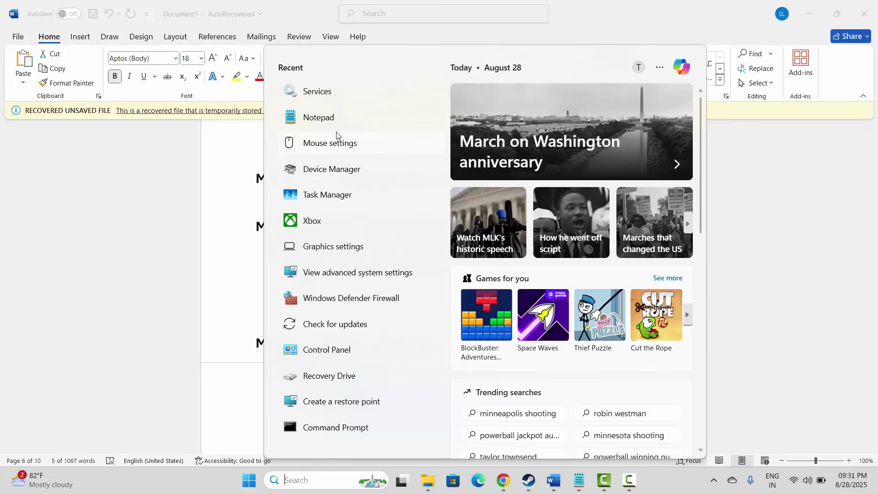
{"action": "left_click", "coordinate": [339, 170]}
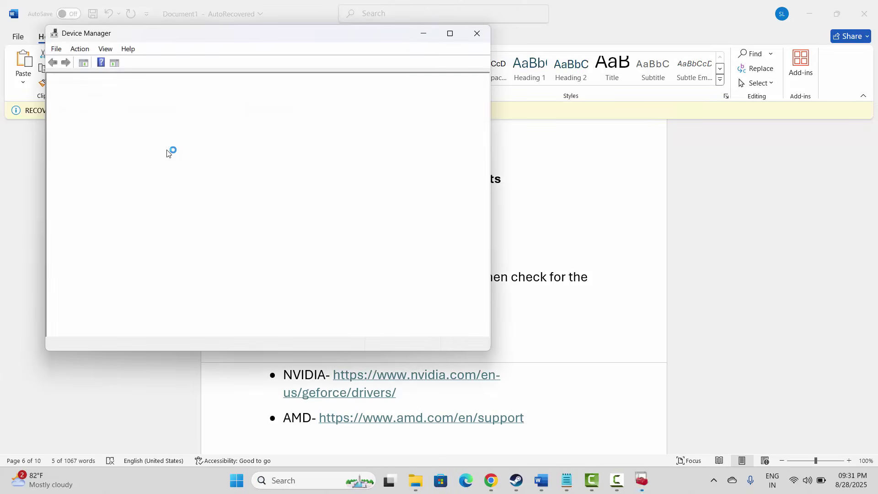
{"action": "left_click", "coordinate": [64, 161]}
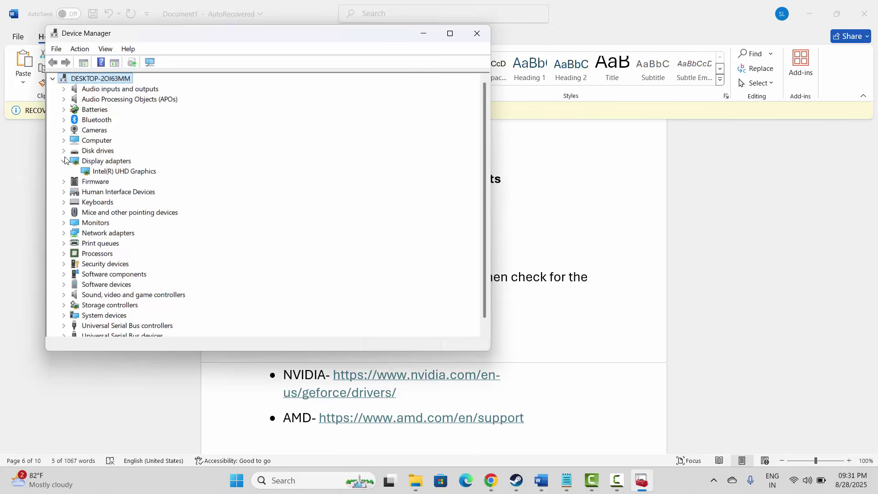
{"action": "left_click", "coordinate": [133, 172]}
{"action": "right_click", "coordinate": [134, 173]}
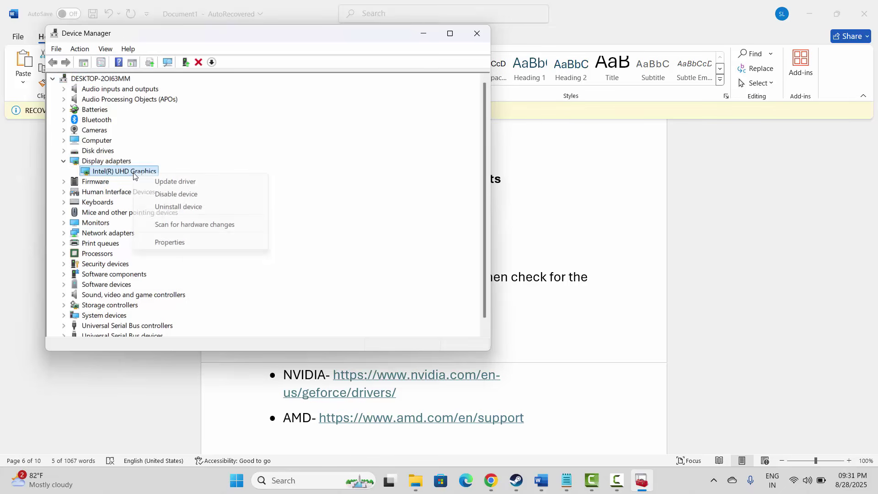
{"action": "left_click", "coordinate": [159, 183]}
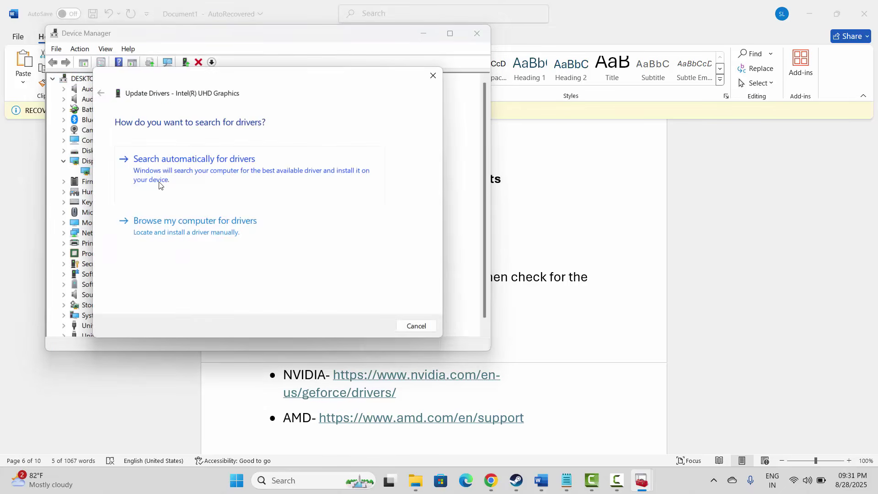
{"action": "left_click", "coordinate": [222, 167]}
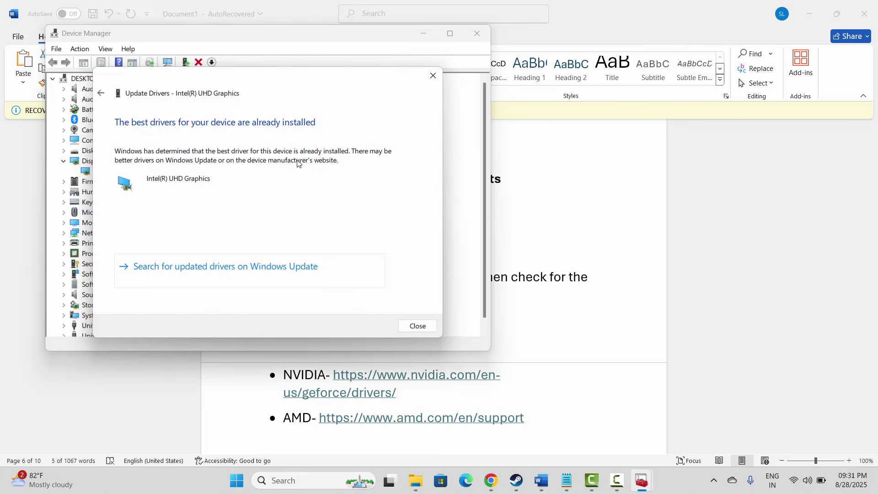
{"action": "left_click", "coordinate": [427, 77]}
{"action": "left_click", "coordinate": [477, 33]}
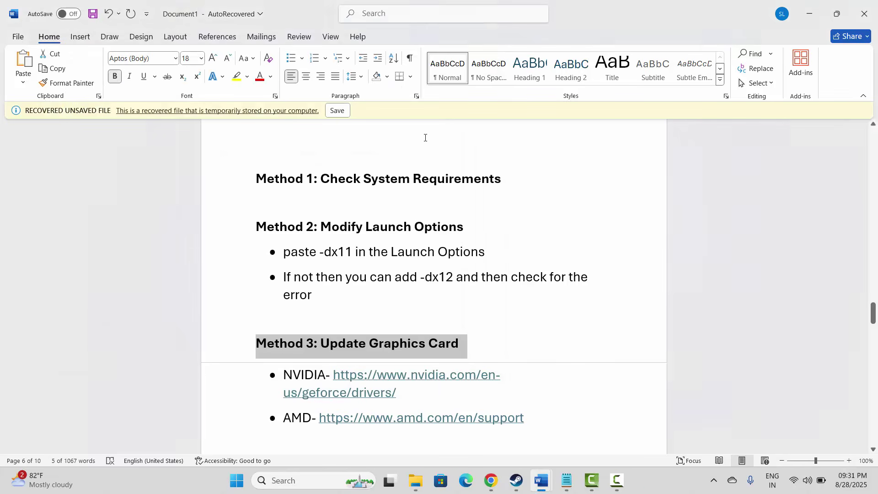
Step: Highlight the NVIDIA and AMD driver links in the Word document, followed by the "Method 4: Allow Lost Soul Aside Through Firewall" heading
{"action": "left_click", "coordinate": [315, 277]}
{"action": "scroll", "coordinate": [316, 285], "scroll_direction": "down", "scroll_amount": 2}
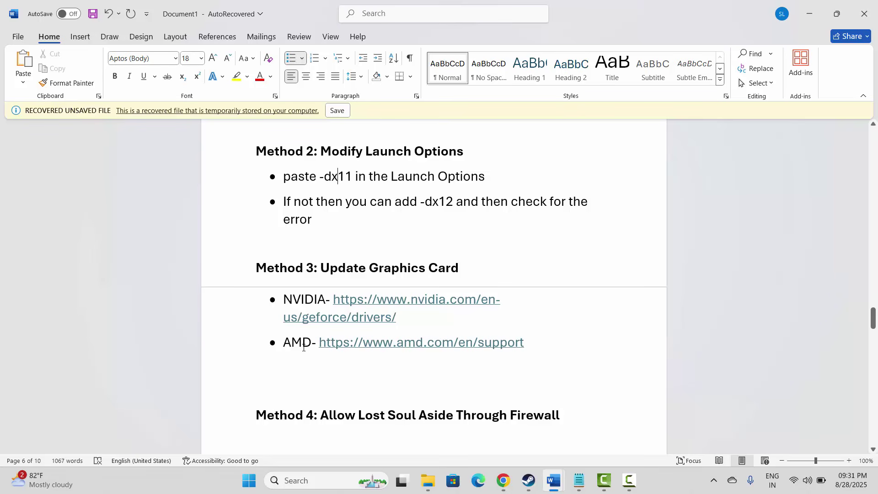
{"action": "left_click_drag", "start_coordinate": [333, 302], "coordinate": [400, 315]}
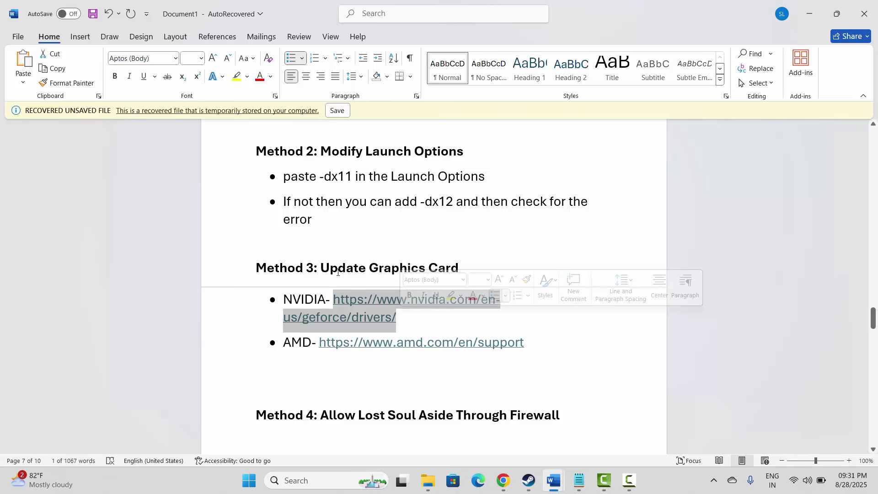
{"action": "left_click", "coordinate": [239, 341]}
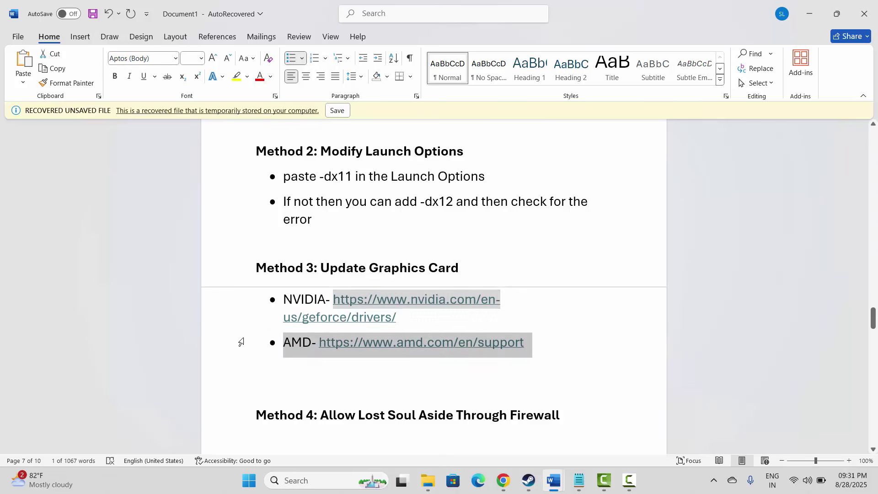
{"action": "scroll", "coordinate": [239, 341], "scroll_direction": "down", "scroll_amount": 3}
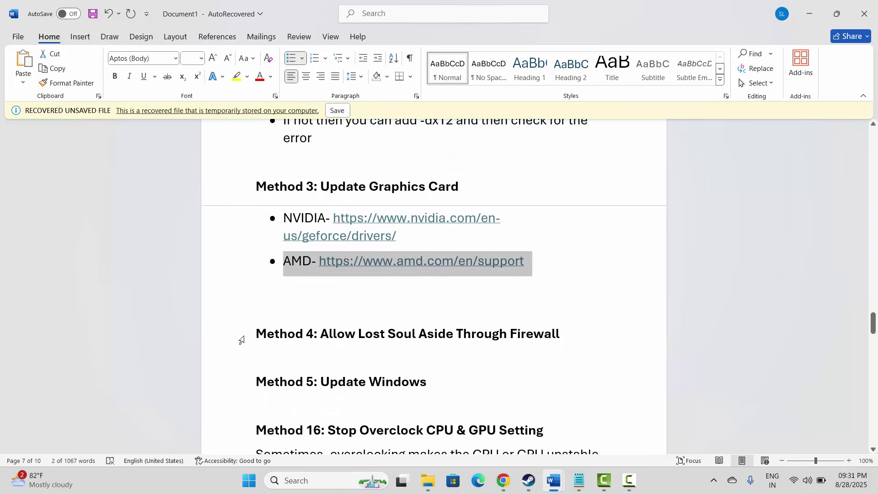
{"action": "left_click", "coordinate": [241, 340]}
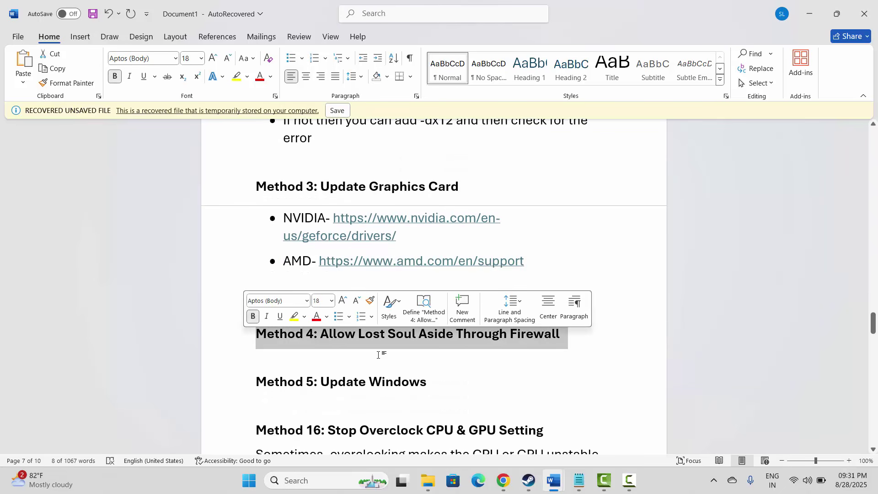
Step: Open the Windows Defender Firewall list of allowed apps and unlock its settings for changes
{"action": "left_click", "coordinate": [294, 481]}
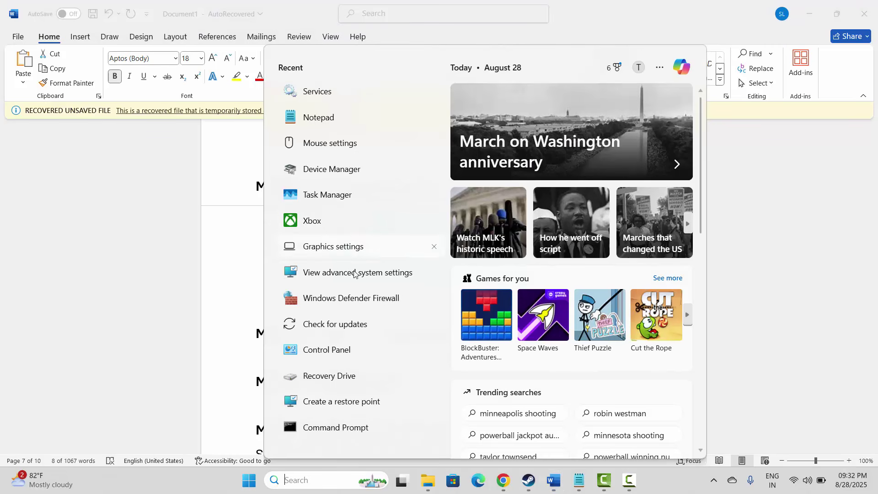
{"action": "left_click", "coordinate": [356, 300]}
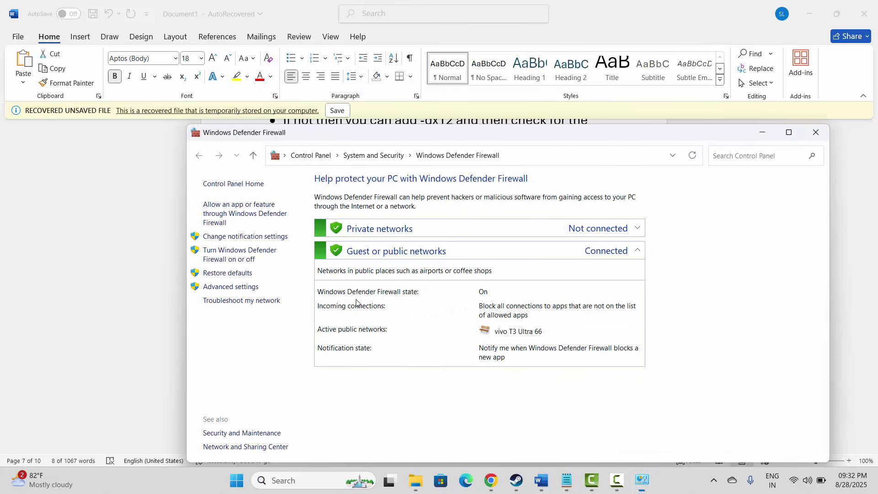
{"action": "left_click", "coordinate": [238, 209]}
{"action": "left_click", "coordinate": [624, 219]}
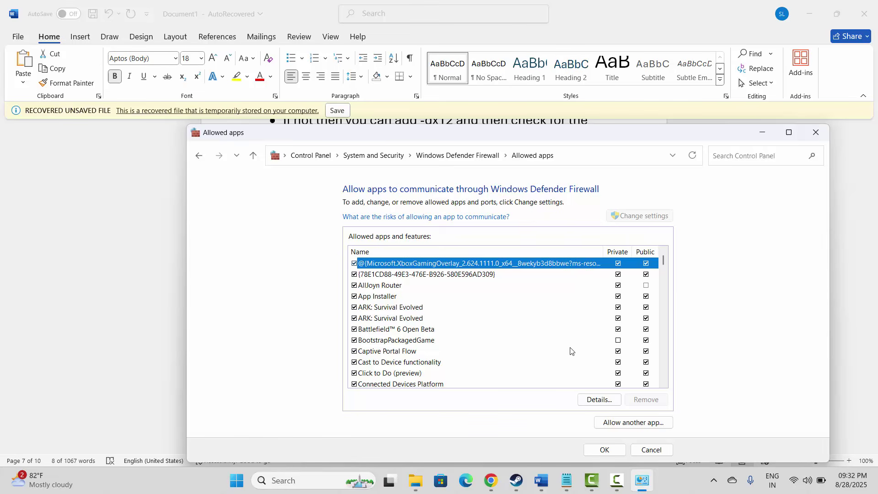
Step: View the file browser for allowing another app, cancel it, and select the first ARK: Survival Evolved entry before closing the firewall window
{"action": "left_click", "coordinate": [636, 421]}
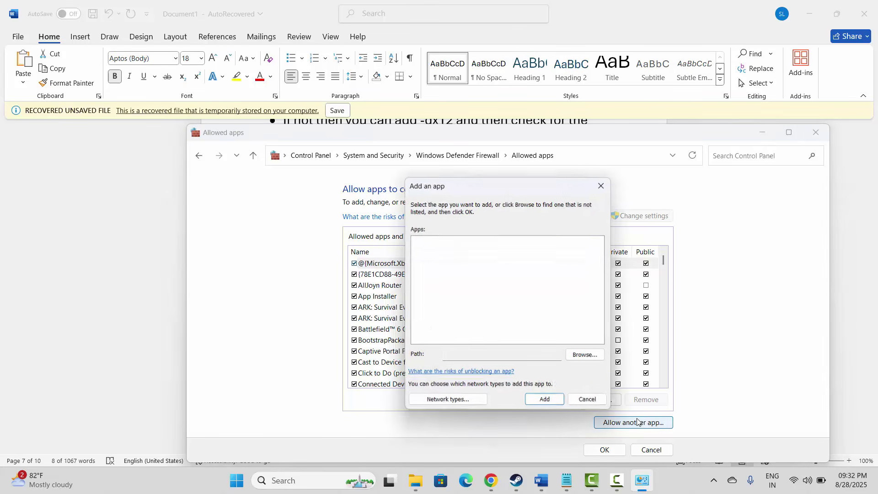
{"action": "left_click", "coordinate": [586, 355]}
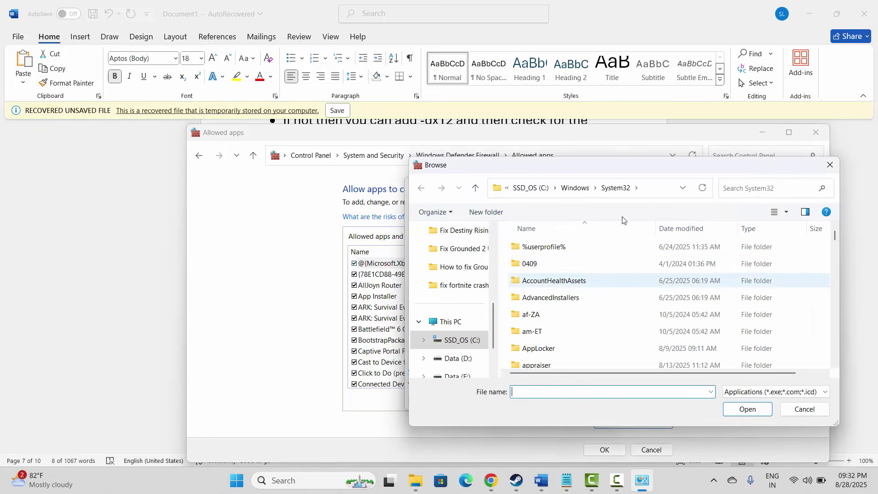
{"action": "left_click", "coordinate": [805, 409]}
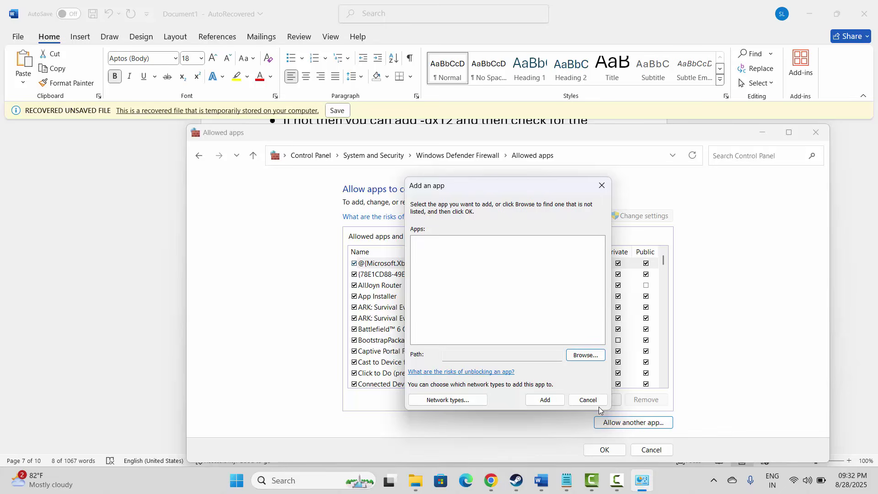
{"action": "left_click", "coordinate": [586, 399]}
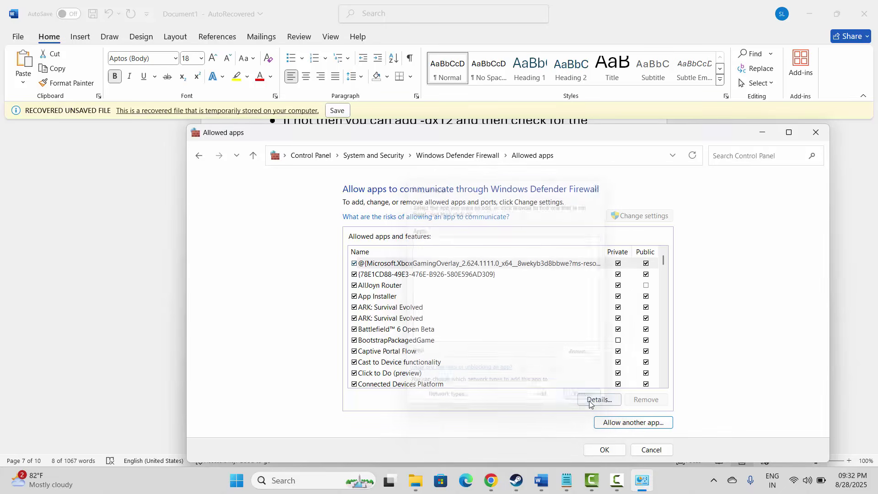
{"action": "left_click", "coordinate": [411, 309]}
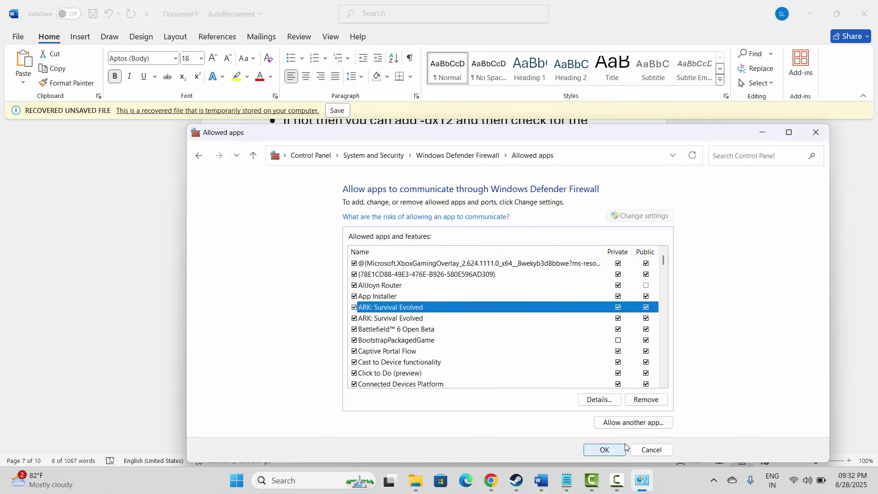
{"action": "left_click", "coordinate": [817, 133]}
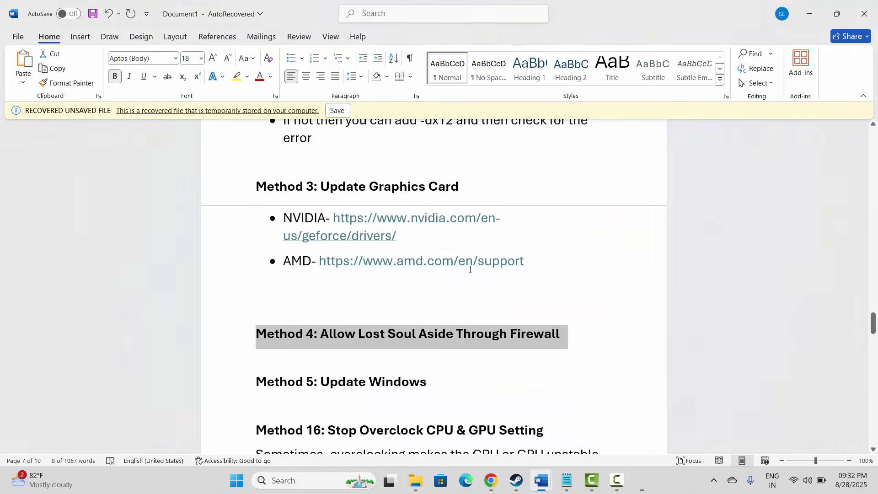
Step: Renumber the "Stop Overclock CPU & GPU Setting" heading as Method 6 and highlight the "Method 5: Update Windows" heading
{"action": "left_click", "coordinate": [314, 431]}
{"action": "key", "text": "BackSpace"}
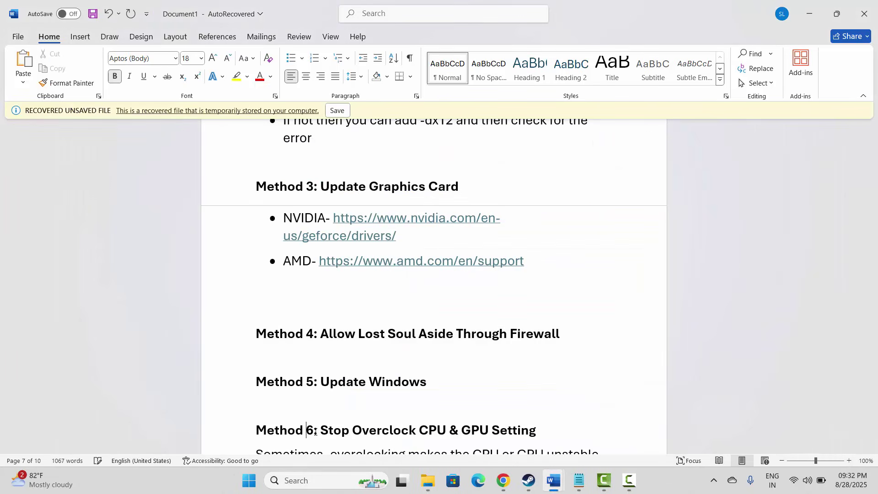
{"action": "left_click", "coordinate": [229, 387]}
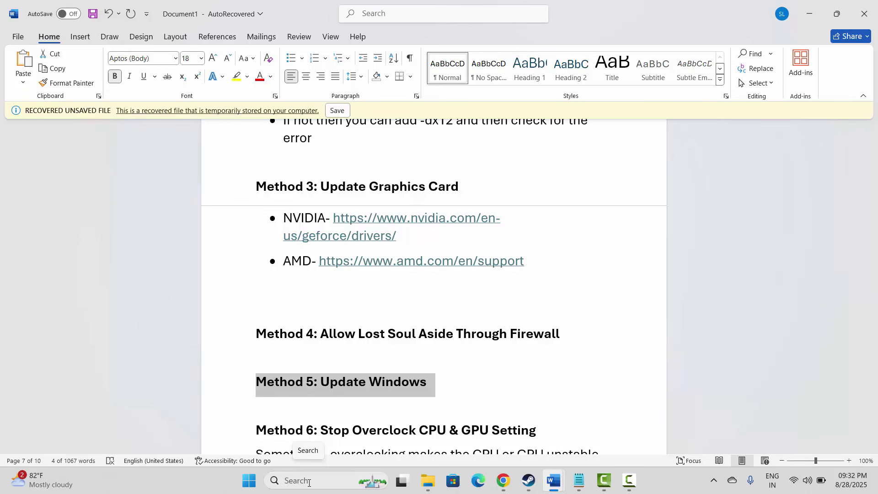
Step: Run a check for updates in Windows Update and close Settings
{"action": "left_click", "coordinate": [308, 481]}
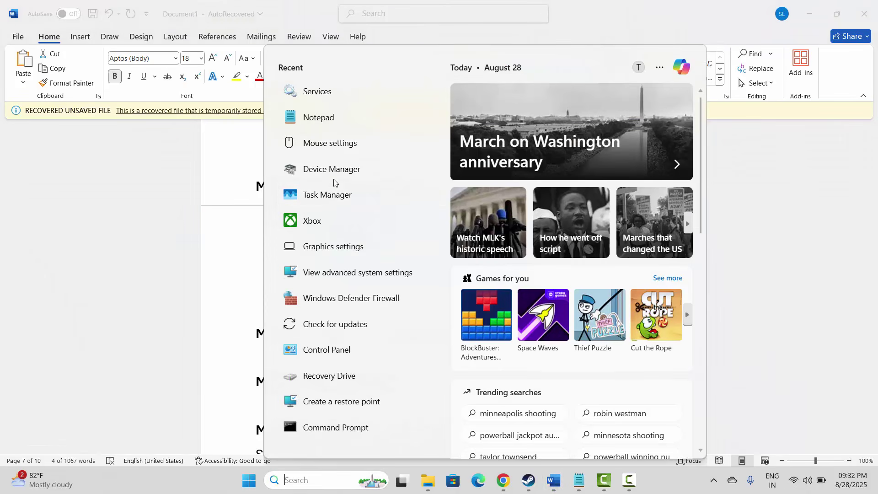
{"action": "left_click", "coordinate": [351, 329]}
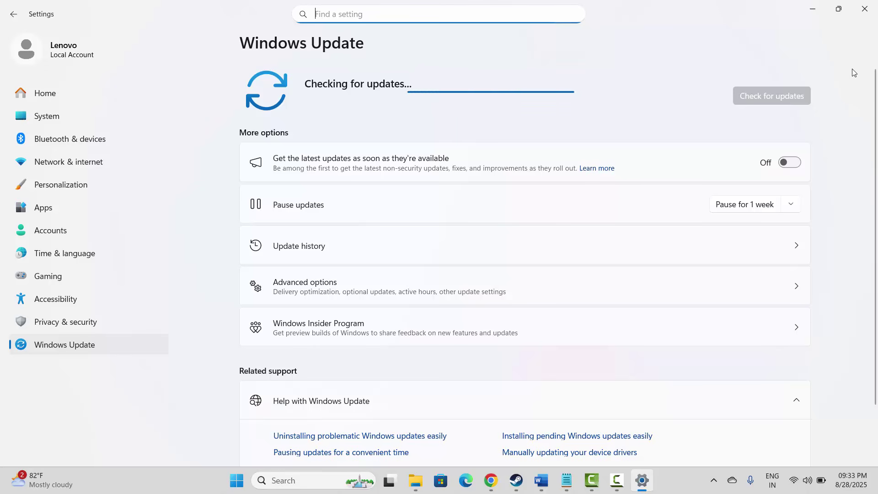
{"action": "left_click", "coordinate": [865, 15]}
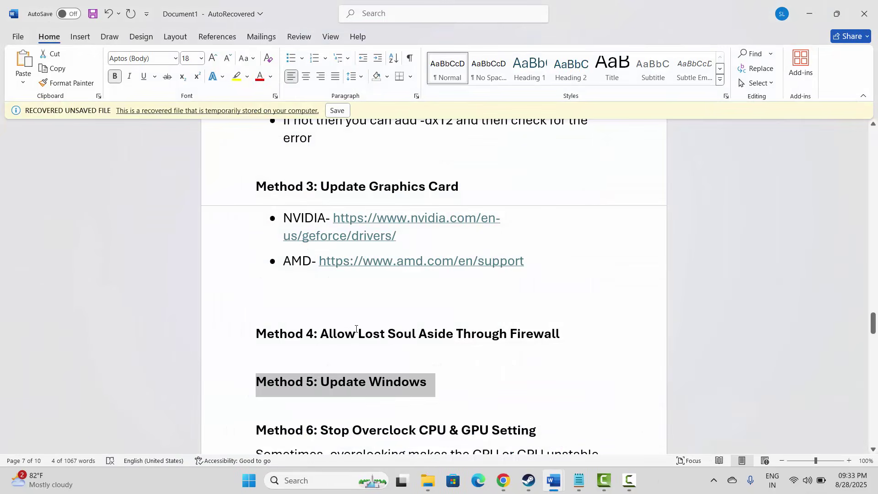
Step: Highlight the "Method 6: Stop Overclock CPU & GPU Setting" heading, followed by the "Method 7: Run Game As Administrator" heading
{"action": "scroll", "coordinate": [355, 327], "scroll_direction": "down", "scroll_amount": 2}
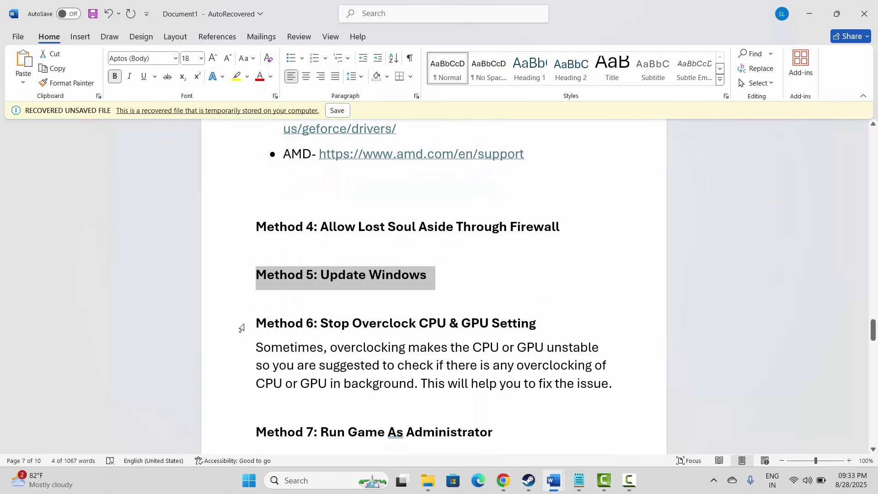
{"action": "left_click", "coordinate": [242, 328]}
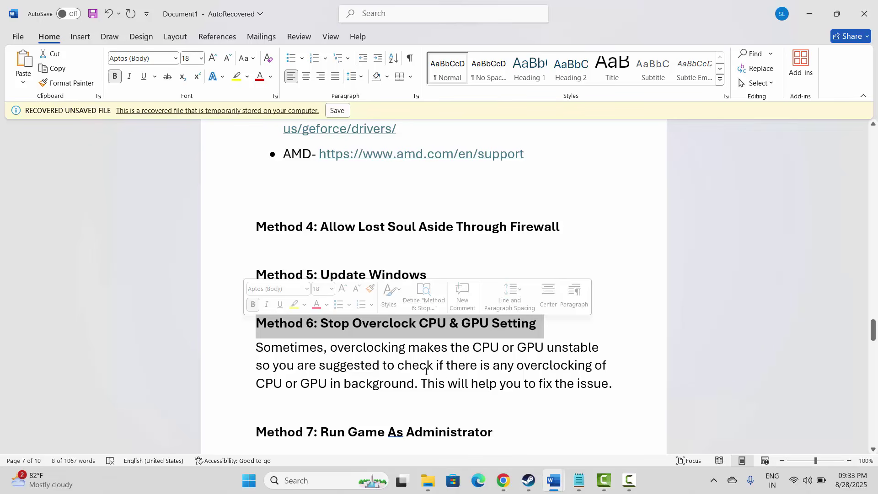
{"action": "scroll", "coordinate": [416, 376], "scroll_direction": "down", "scroll_amount": 3}
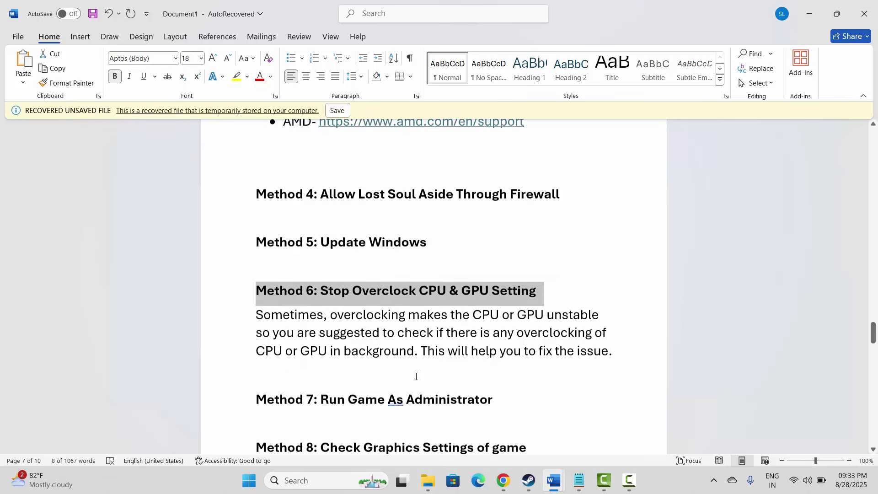
{"action": "left_click", "coordinate": [236, 364]}
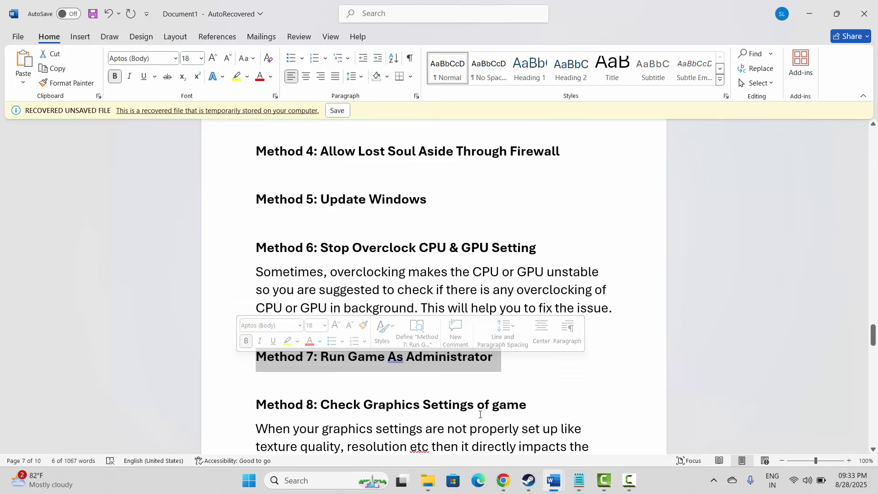
Step: Switch to Steam and open the local files folder of Battlefield 6 Open Beta
{"action": "left_click", "coordinate": [529, 480]}
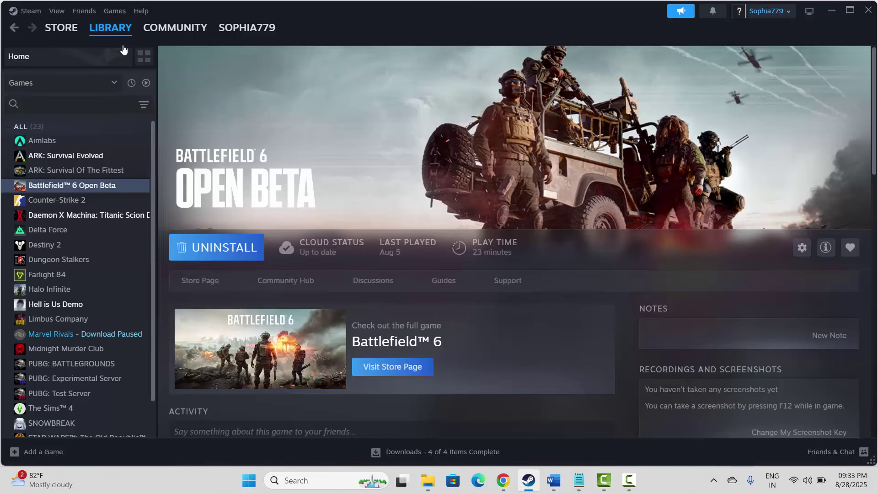
{"action": "right_click", "coordinate": [96, 188]}
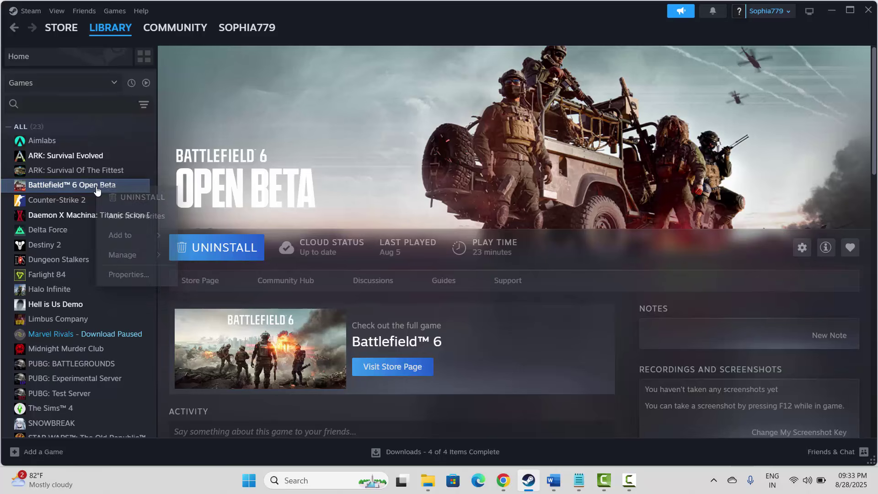
{"action": "mouse_move", "coordinate": [133, 254]}
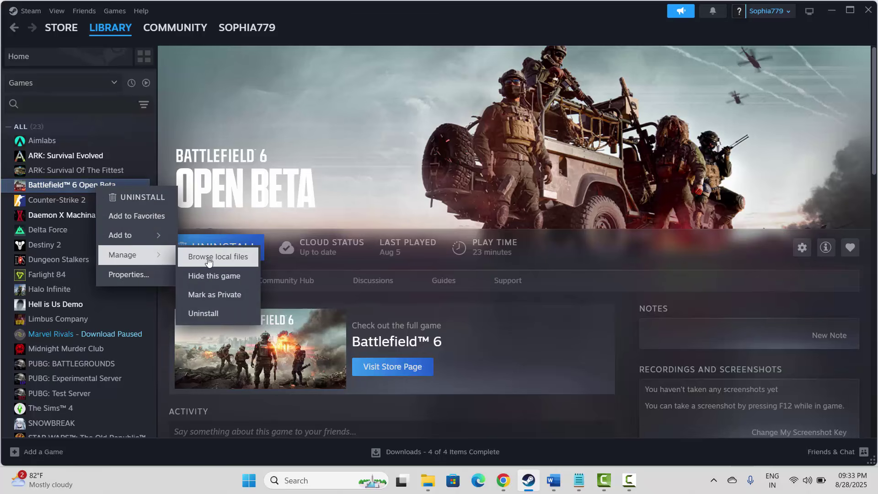
{"action": "left_click", "coordinate": [229, 263]}
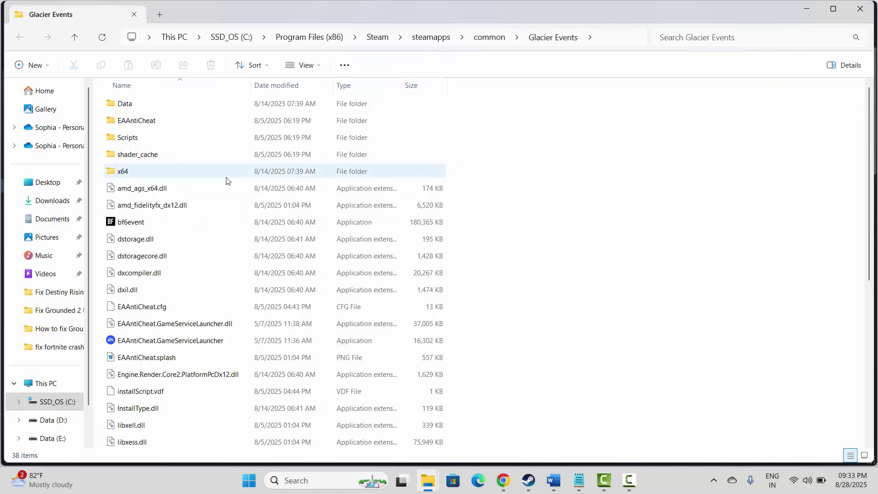
Step: In the compatibility properties of bf6event, enable running as an administrator and compatibility mode for Windows 8
{"action": "left_click", "coordinate": [129, 227]}
{"action": "right_click", "coordinate": [129, 227]}
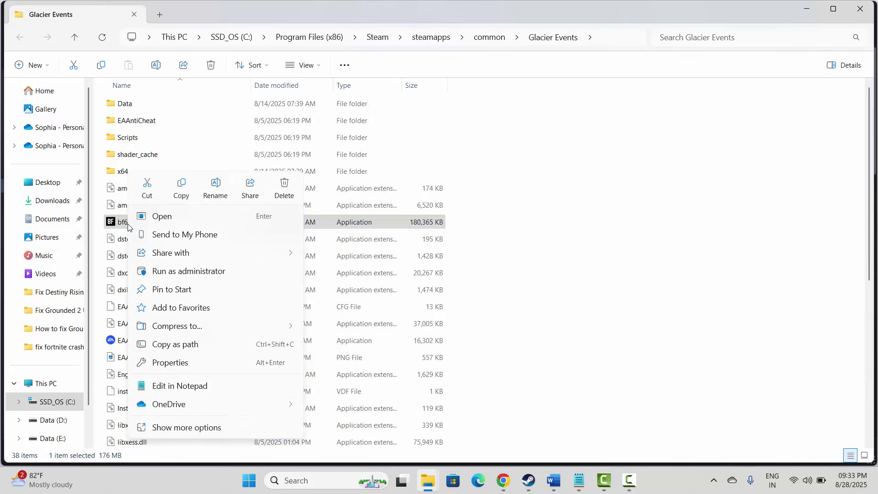
{"action": "left_click", "coordinate": [189, 370]}
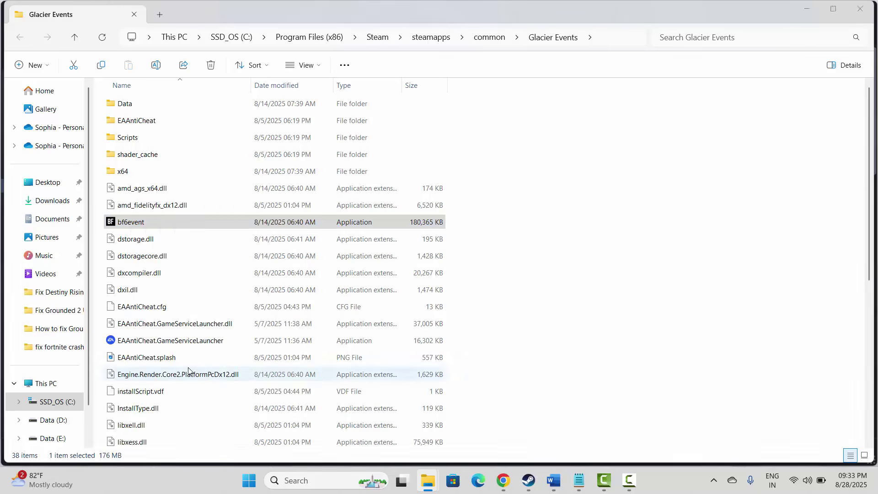
{"action": "left_click", "coordinate": [216, 182]}
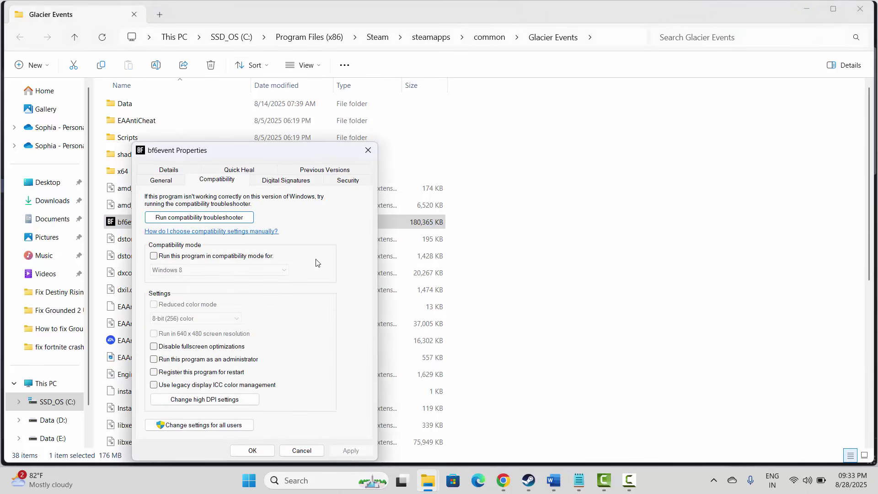
{"action": "left_click", "coordinate": [154, 360]}
{"action": "left_click", "coordinate": [155, 257]}
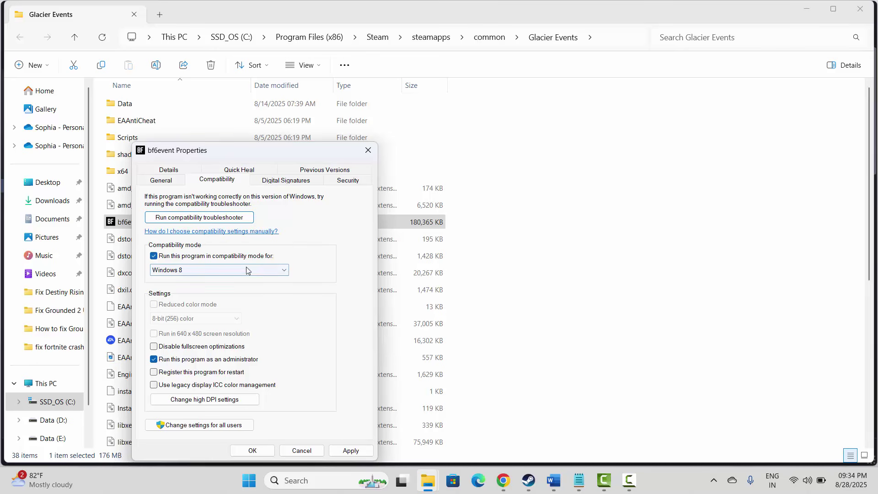
{"action": "left_click", "coordinate": [283, 270]}
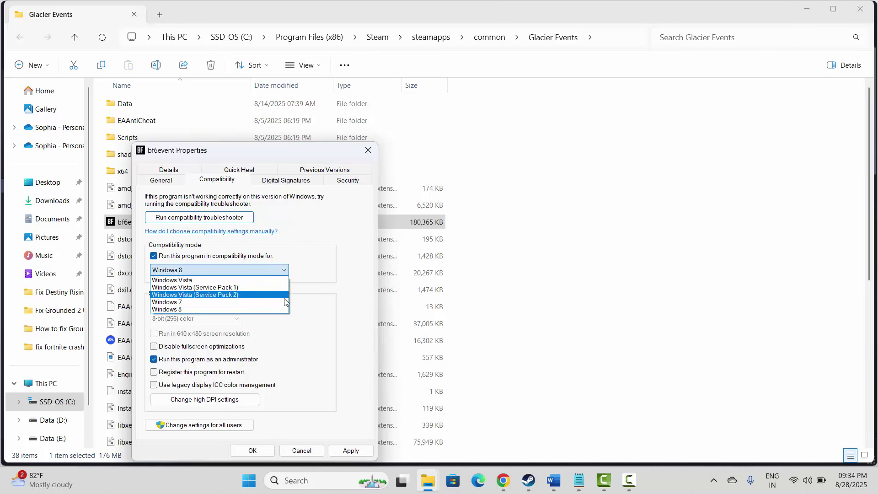
{"action": "left_click", "coordinate": [361, 421]}
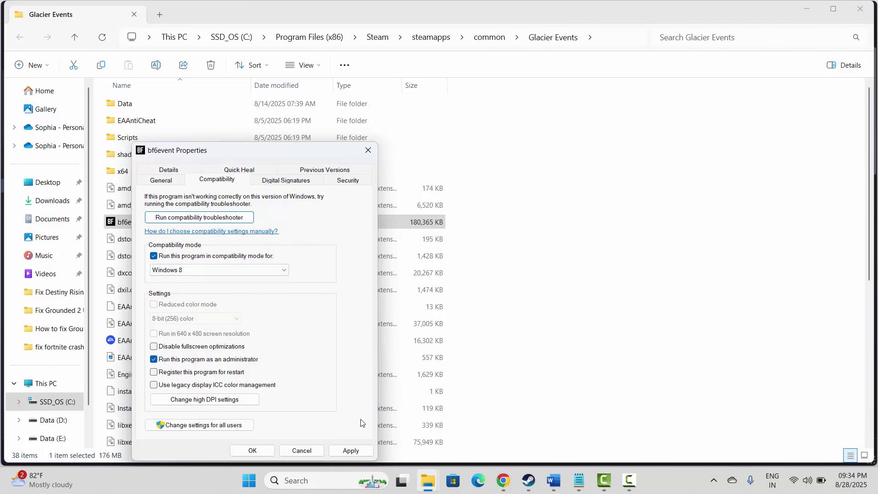
{"action": "left_click", "coordinate": [350, 450]}
{"action": "left_click", "coordinate": [630, 479]}
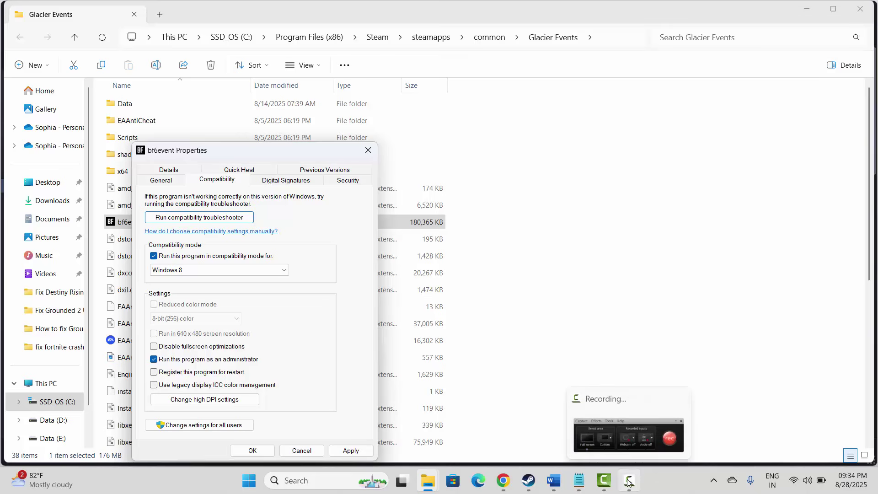
{"action": "left_click", "coordinate": [629, 481]}
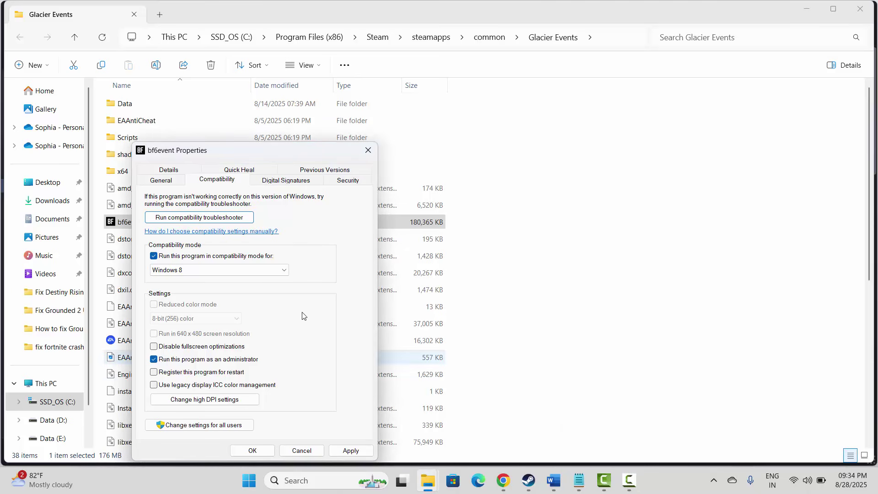
Step: Tick the option to disable fullscreen optimizations for bf6event, and close its properties and the game folder
{"action": "left_click", "coordinate": [154, 346]}
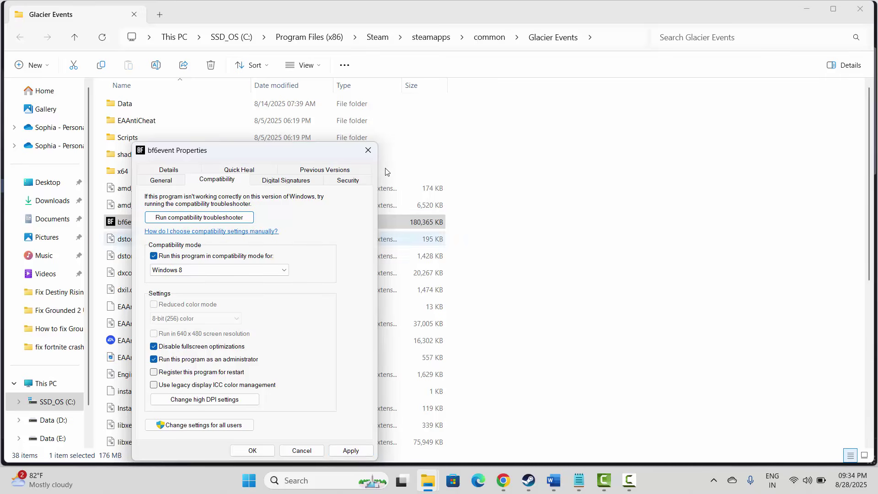
{"action": "left_click", "coordinate": [368, 152]}
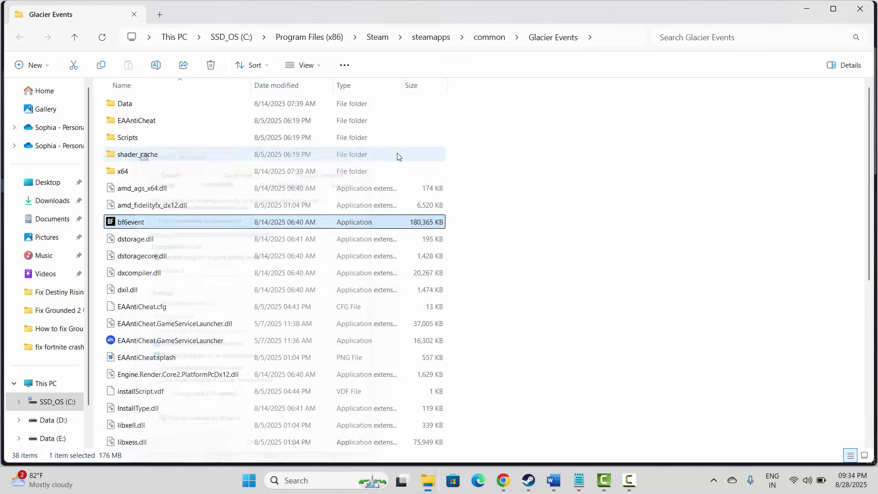
{"action": "left_click", "coordinate": [853, 15]}
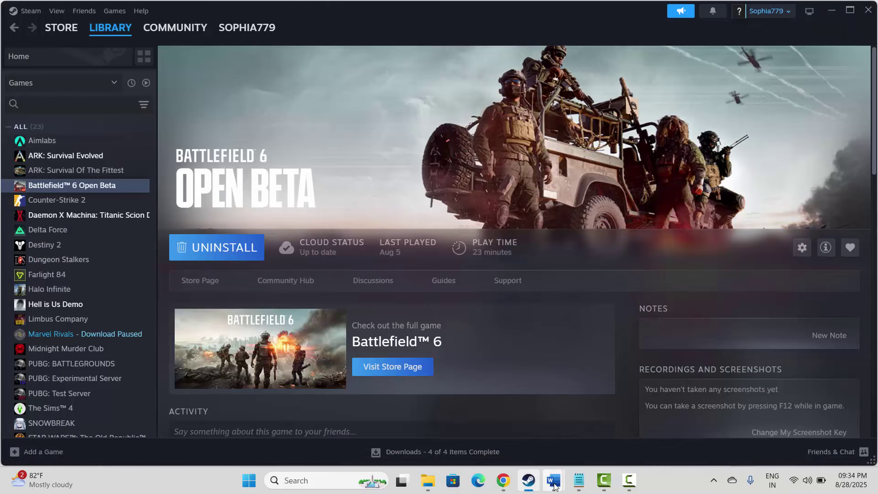
Step: Return to the Word document and highlight the "Method 8: Check Graphics Settings of game" heading
{"action": "mouse_move", "coordinate": [554, 486]}
{"action": "left_click", "coordinate": [552, 426]}
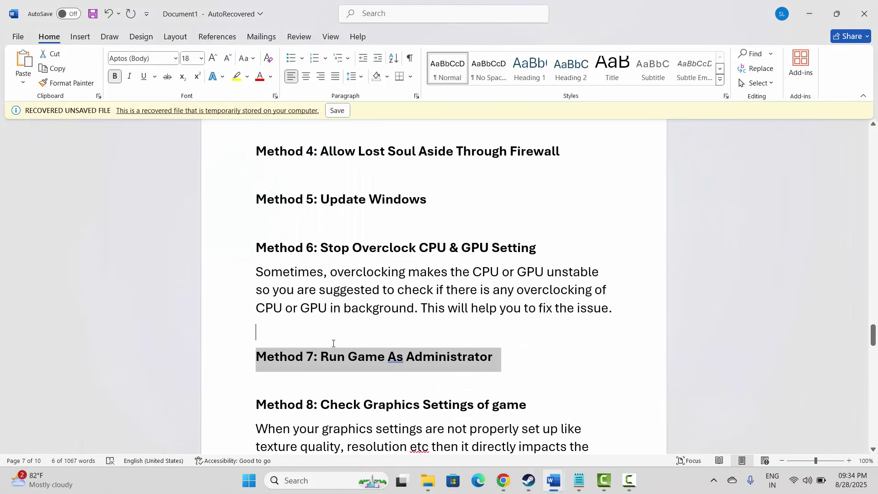
{"action": "scroll", "coordinate": [334, 343], "scroll_direction": "down", "scroll_amount": 3}
{"action": "left_click", "coordinate": [234, 304]}
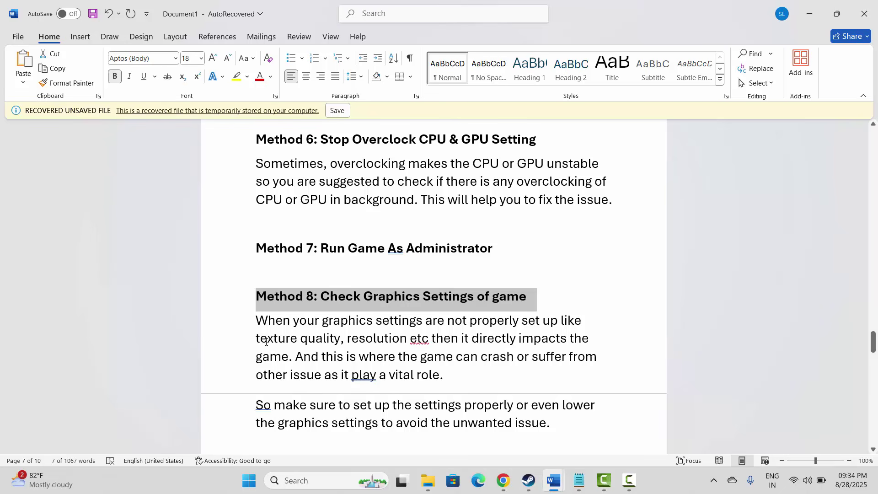
Step: Read through the Method 8 paragraphs and highlight the "Method 9: Verify Integrity Of Game Files" heading
{"action": "left_click_drag", "start_coordinate": [267, 342], "coordinate": [297, 340]}
{"action": "left_click", "coordinate": [376, 338]}
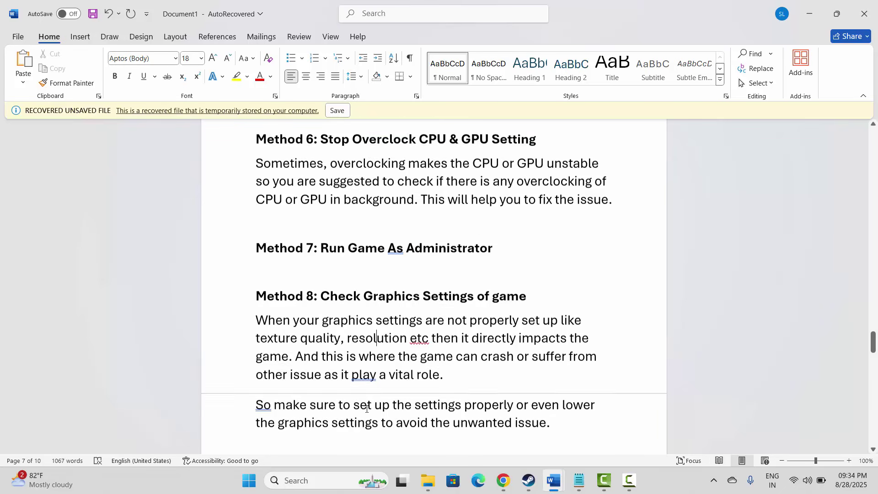
{"action": "scroll", "coordinate": [366, 408], "scroll_direction": "down", "scroll_amount": 1}
{"action": "scroll", "coordinate": [366, 408], "scroll_direction": "down", "scroll_amount": 3}
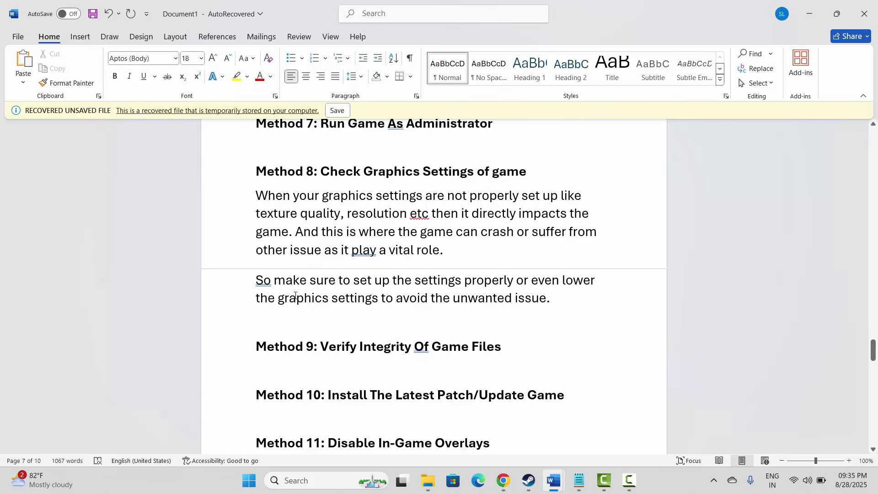
{"action": "left_click", "coordinate": [296, 297]}
{"action": "left_click", "coordinate": [238, 349]}
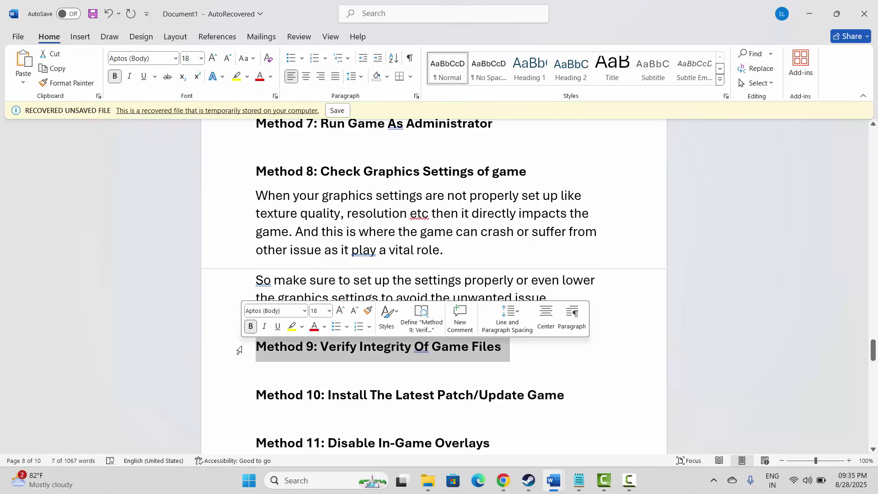
{"action": "left_click", "coordinate": [326, 368]}
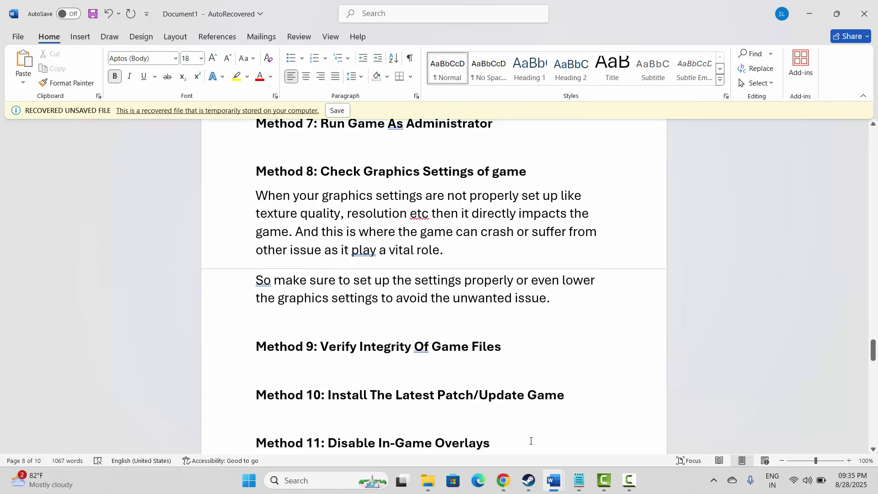
Step: Switch to Steam, view the Installed Files properties of Battlefield 6 Open Beta for the file integrity option, and close the properties
{"action": "left_click", "coordinate": [529, 480]}
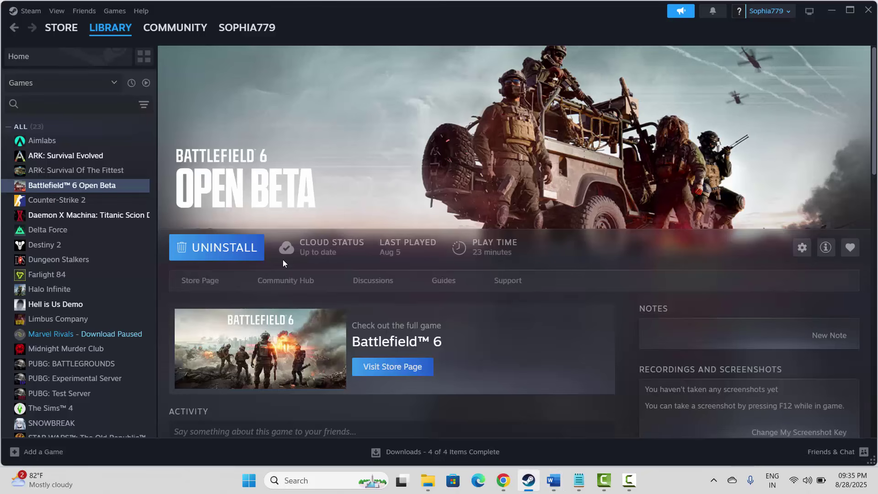
{"action": "right_click", "coordinate": [97, 190]}
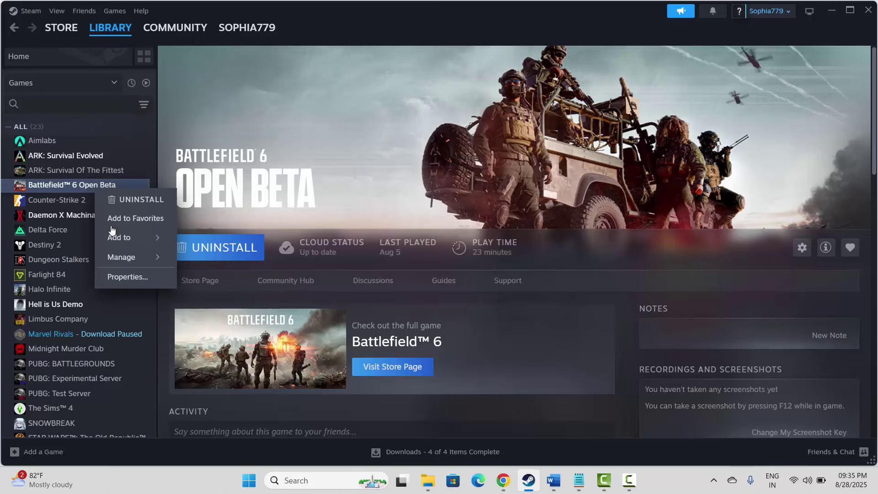
{"action": "left_click", "coordinate": [129, 276]}
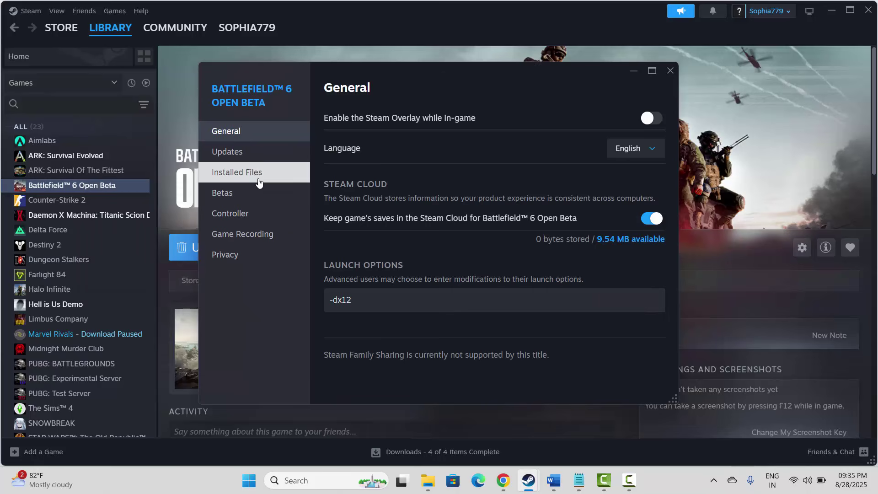
{"action": "left_click", "coordinate": [256, 176]}
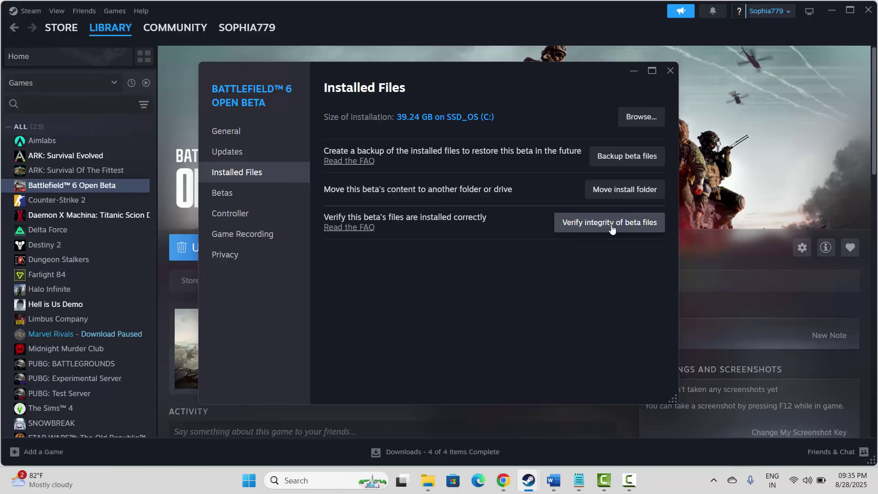
{"action": "left_click", "coordinate": [669, 72]}
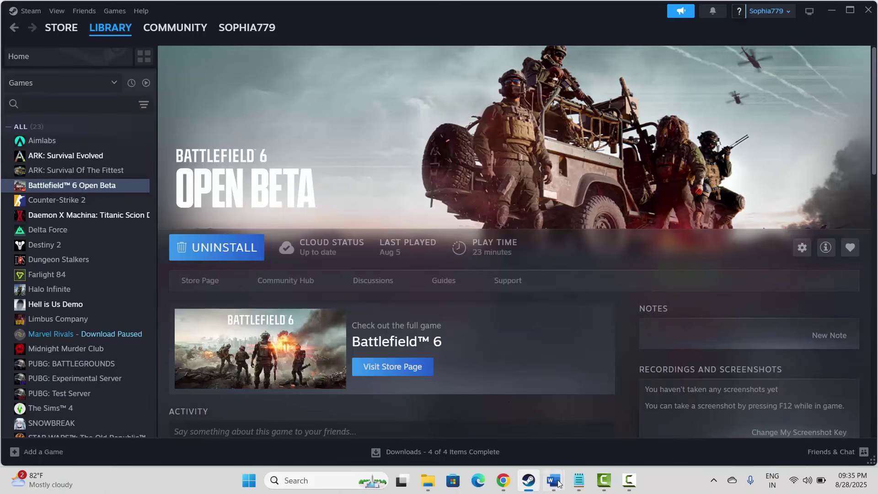
Step: Return to Document1 in Word and highlight the "Method 10: Install The Latest Patch/Update Game" heading
{"action": "mouse_move", "coordinate": [553, 480]}
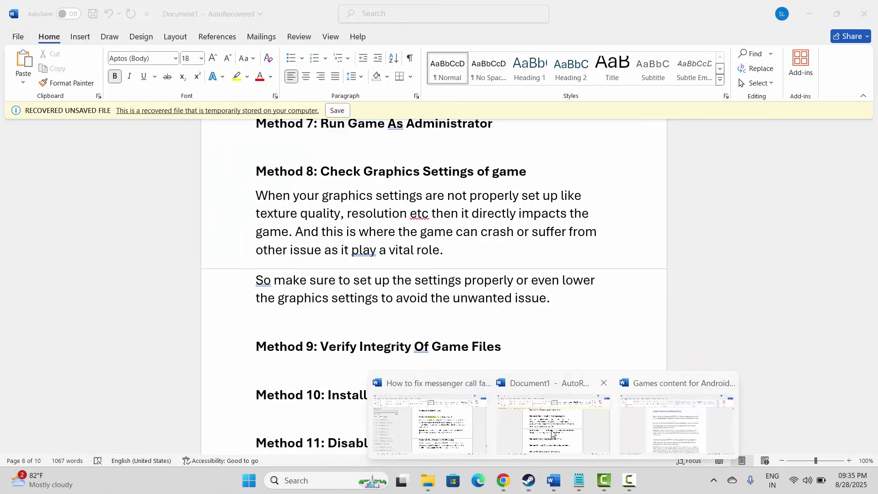
{"action": "left_click", "coordinate": [552, 432]}
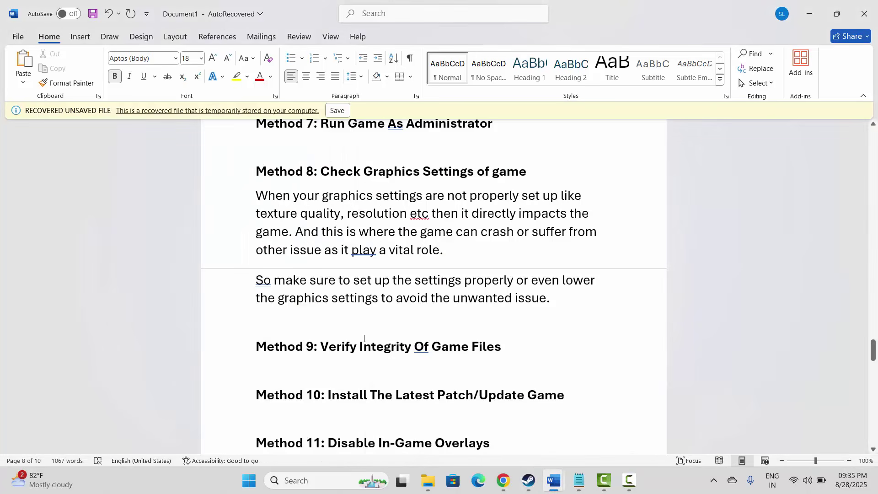
{"action": "scroll", "coordinate": [290, 353], "scroll_direction": "down", "scroll_amount": 2}
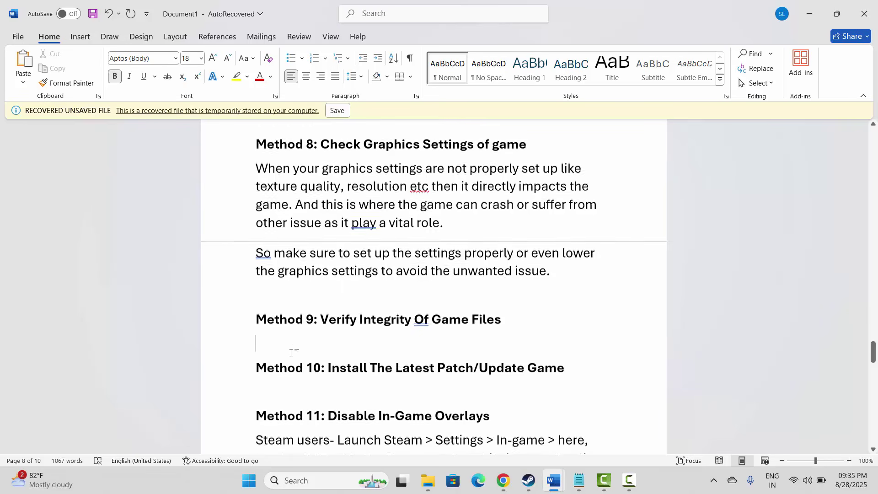
{"action": "left_click", "coordinate": [226, 348]}
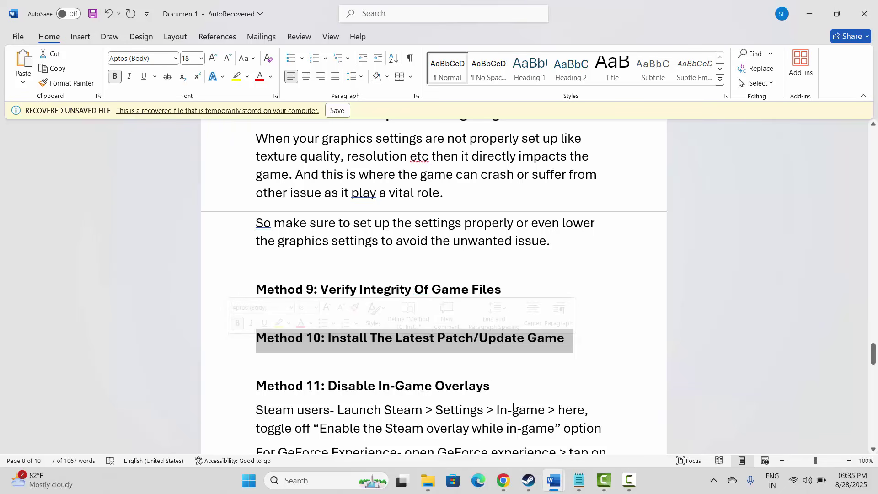
Step: Check the Battlefield 6 Open Beta page in the Steam library, and highlight the "Method 11: Disable In-Game Overlays" heading back in Word
{"action": "left_click", "coordinate": [529, 480]}
{"action": "mouse_move", "coordinate": [120, 35]}
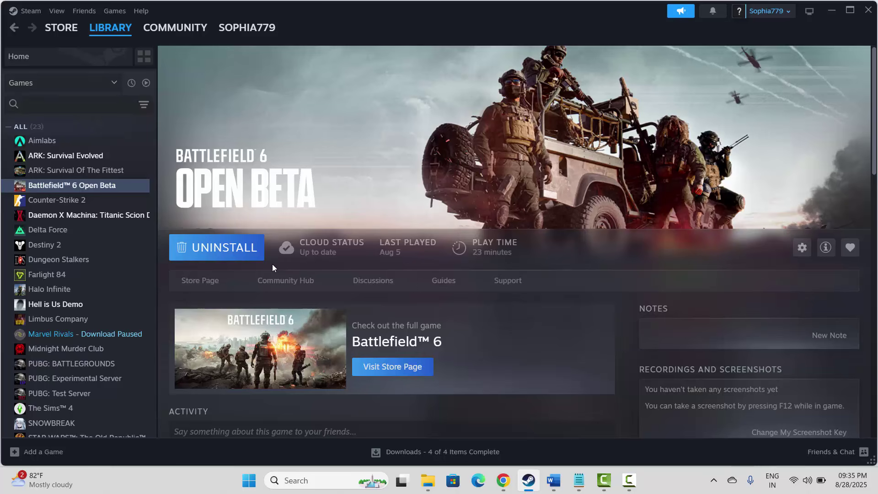
{"action": "left_click", "coordinate": [528, 480]}
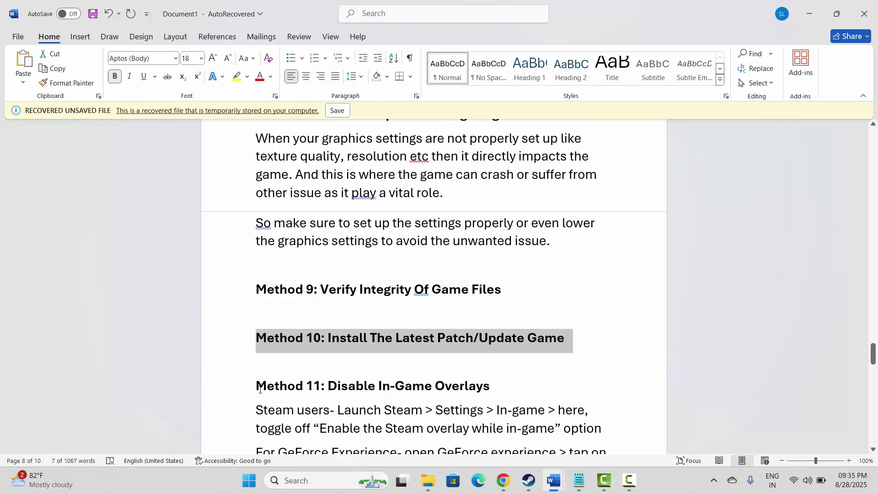
{"action": "left_click", "coordinate": [232, 390]}
{"action": "scroll", "coordinate": [238, 394], "scroll_direction": "down", "scroll_amount": 1}
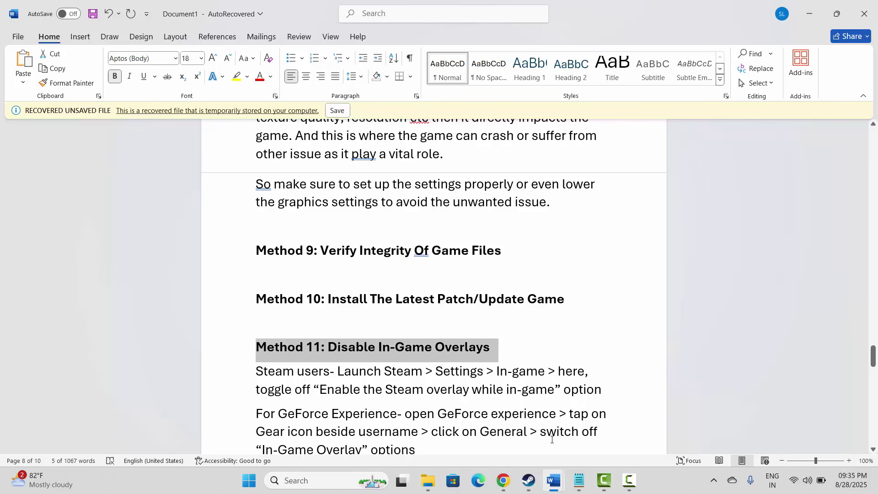
Step: Switch to Steam and toggle the in-game Steam Overlay on and back off in the Battlefield 6 Open Beta properties
{"action": "left_click", "coordinate": [529, 480]}
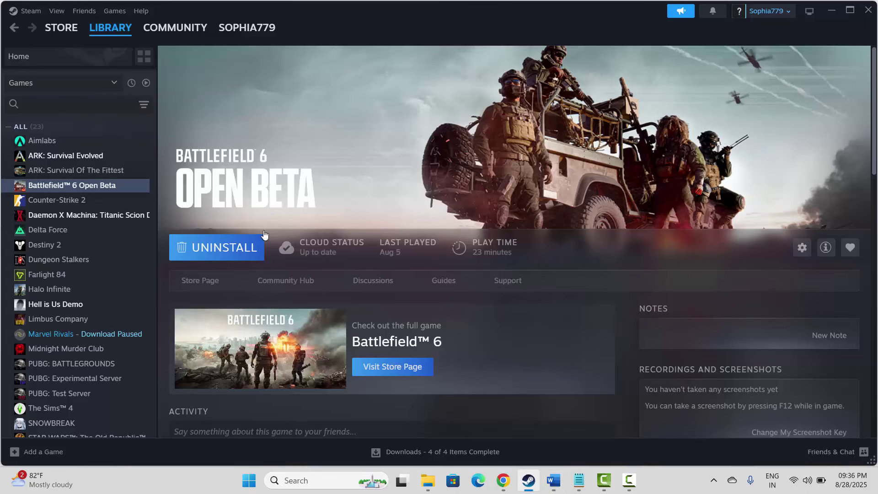
{"action": "right_click", "coordinate": [94, 187]}
{"action": "left_click", "coordinate": [134, 277]}
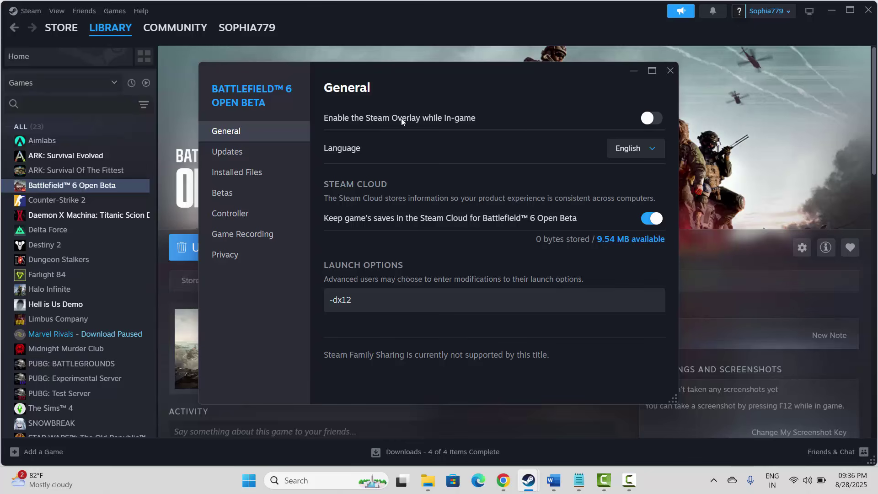
{"action": "left_click", "coordinate": [649, 120]}
{"action": "left_click", "coordinate": [643, 121]}
{"action": "left_click", "coordinate": [669, 71]}
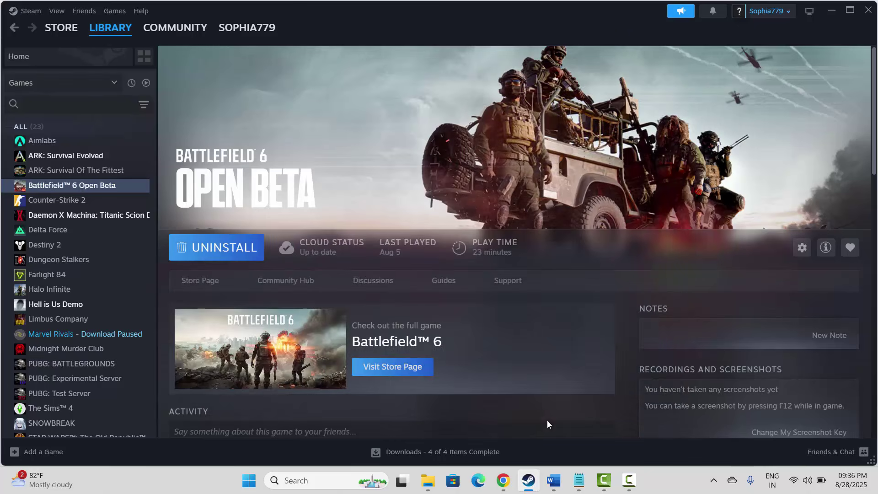
Step: Return to the Word document and highlight "GeForce Experience" in the Method 11 overlay instructions
{"action": "left_click", "coordinate": [530, 487]}
{"action": "scroll", "coordinate": [328, 360], "scroll_direction": "down", "scroll_amount": 3}
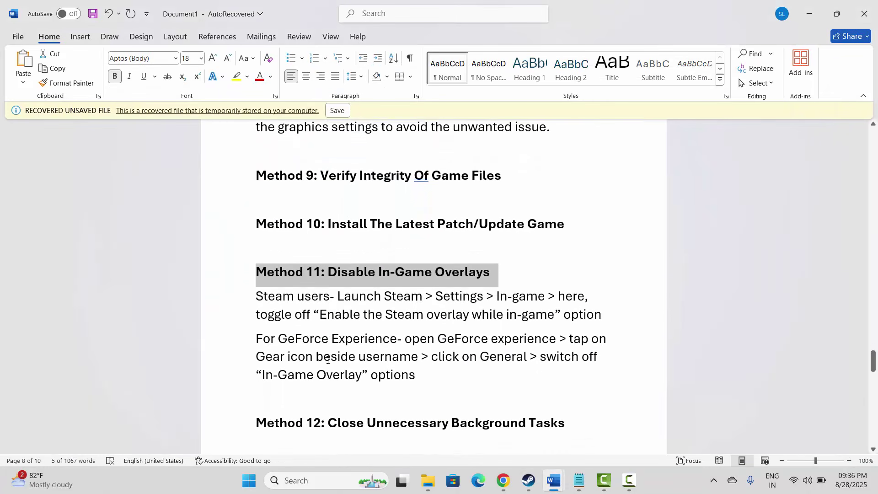
{"action": "left_click_drag", "start_coordinate": [278, 338], "coordinate": [397, 339]}
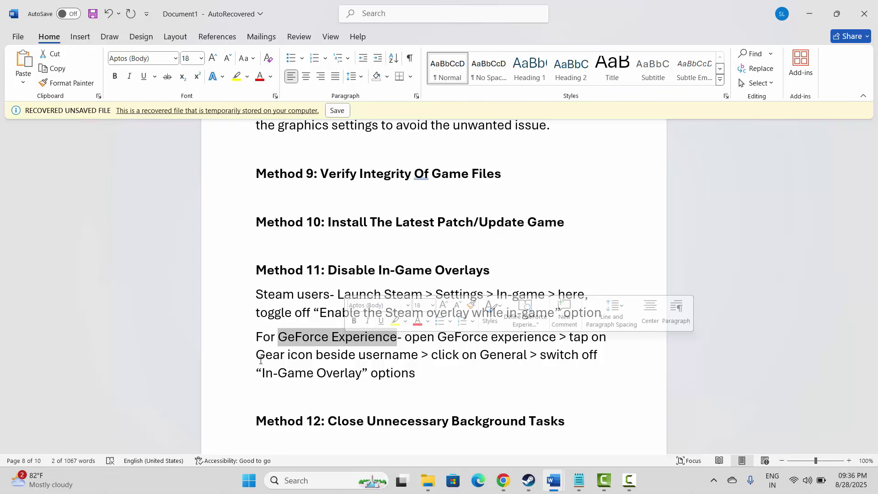
{"action": "left_click", "coordinate": [304, 372]}
{"action": "scroll", "coordinate": [315, 374], "scroll_direction": "down", "scroll_amount": 1}
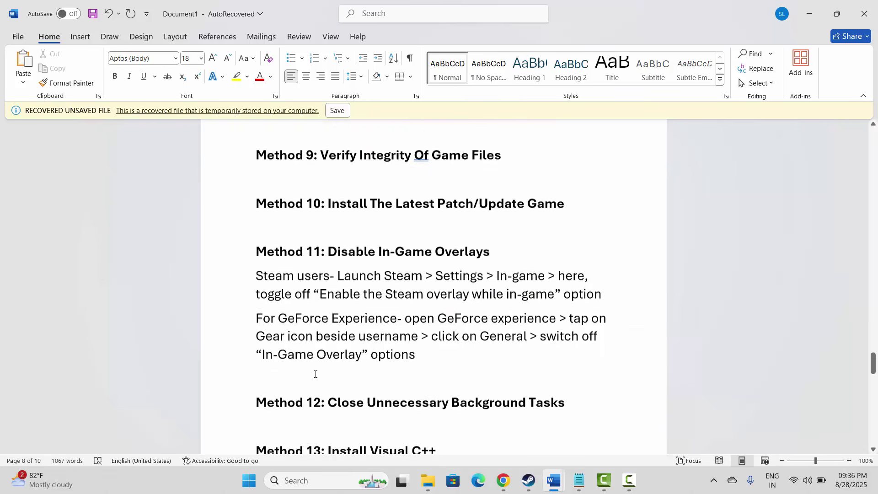
Step: Highlight the "Method 12: Close Unnecessary Background Tasks" heading, and clear the selection
{"action": "scroll", "coordinate": [315, 374], "scroll_direction": "down", "scroll_amount": 1}
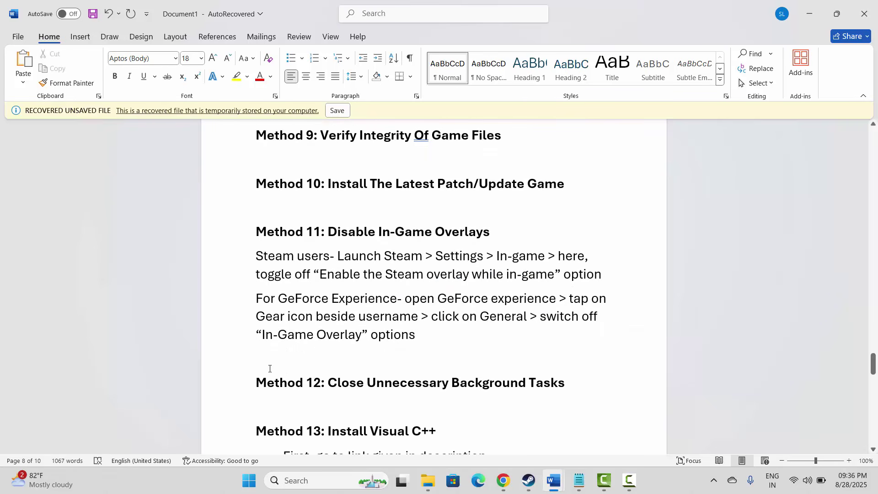
{"action": "left_click", "coordinate": [235, 388]}
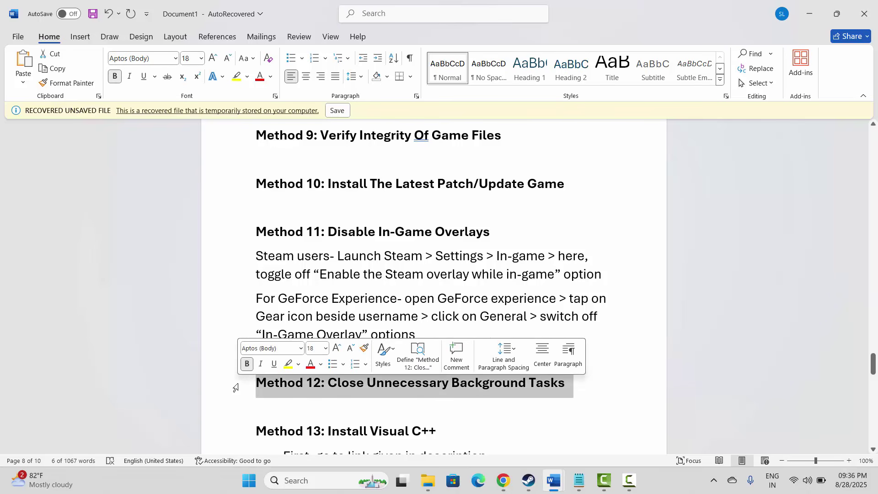
{"action": "left_click", "coordinate": [451, 401]}
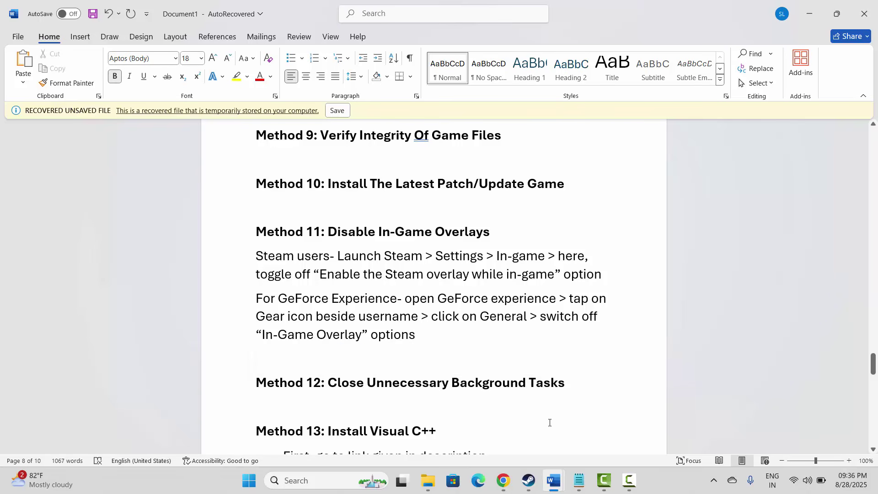
Step: Open Task Manager, look through the background processes, show the available actions for fcmcomm, and close Task Manager
{"action": "left_click", "coordinate": [303, 481]}
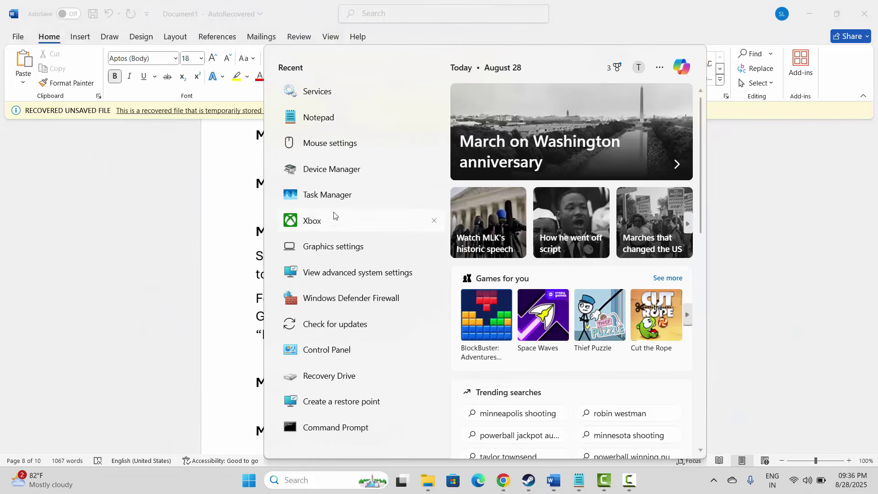
{"action": "left_click", "coordinate": [331, 203]}
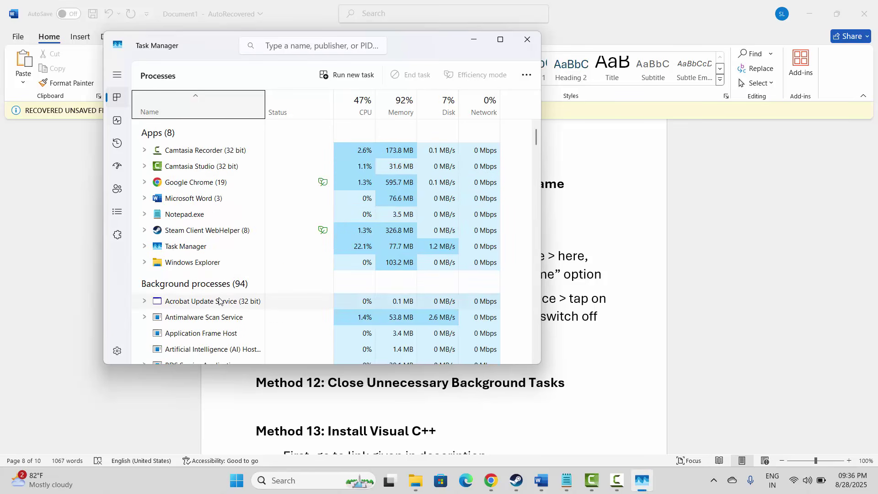
{"action": "scroll", "coordinate": [219, 300], "scroll_direction": "down", "scroll_amount": 1}
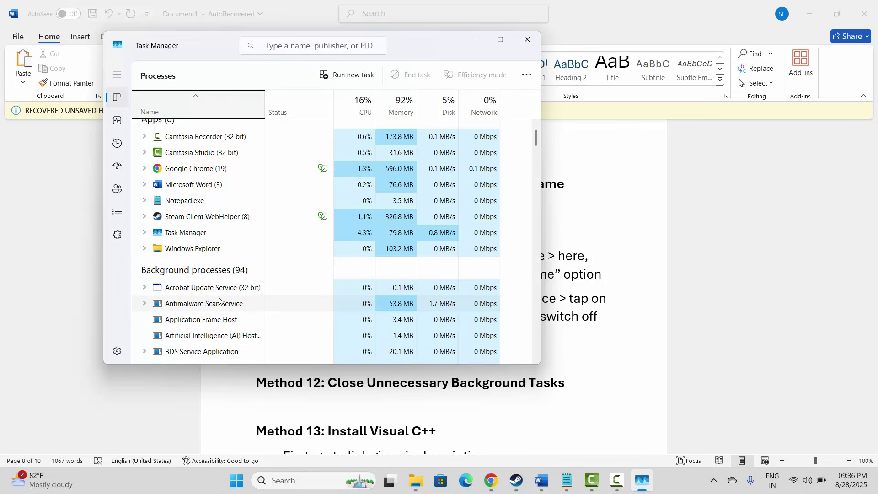
{"action": "scroll", "coordinate": [219, 300], "scroll_direction": "down", "scroll_amount": 1}
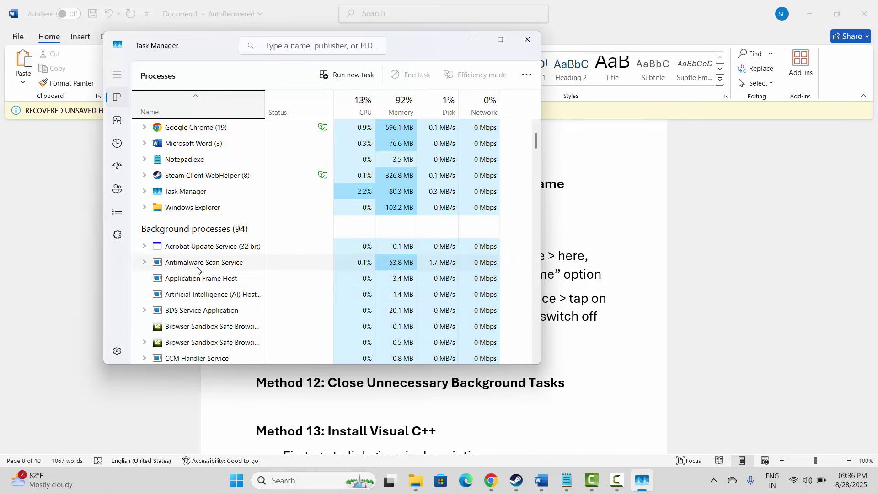
{"action": "scroll", "coordinate": [202, 296], "scroll_direction": "down", "scroll_amount": 4}
{"action": "scroll", "coordinate": [201, 297], "scroll_direction": "down", "scroll_amount": 5}
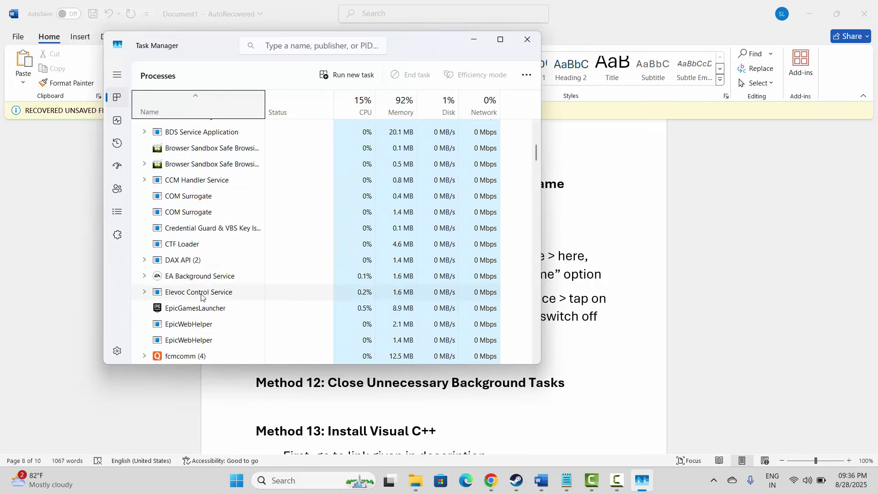
{"action": "scroll", "coordinate": [185, 298], "scroll_direction": "down", "scroll_amount": 2}
{"action": "scroll", "coordinate": [183, 297], "scroll_direction": "down", "scroll_amount": 2}
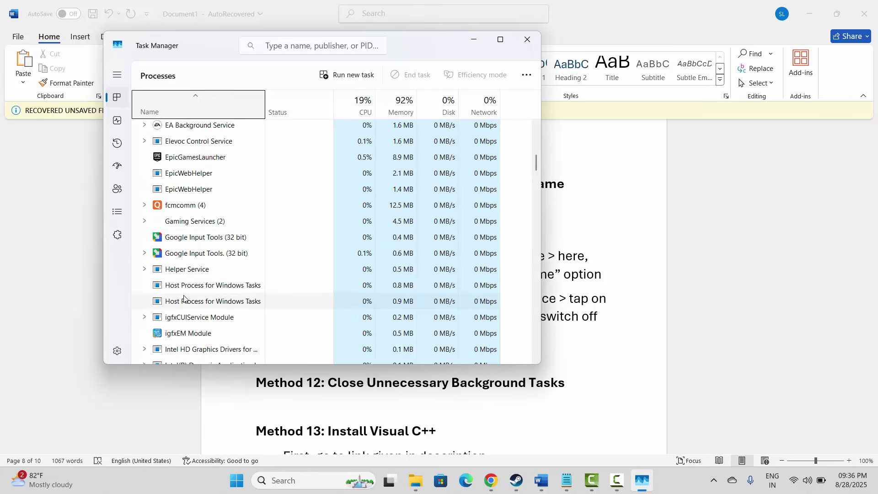
{"action": "right_click", "coordinate": [196, 209]}
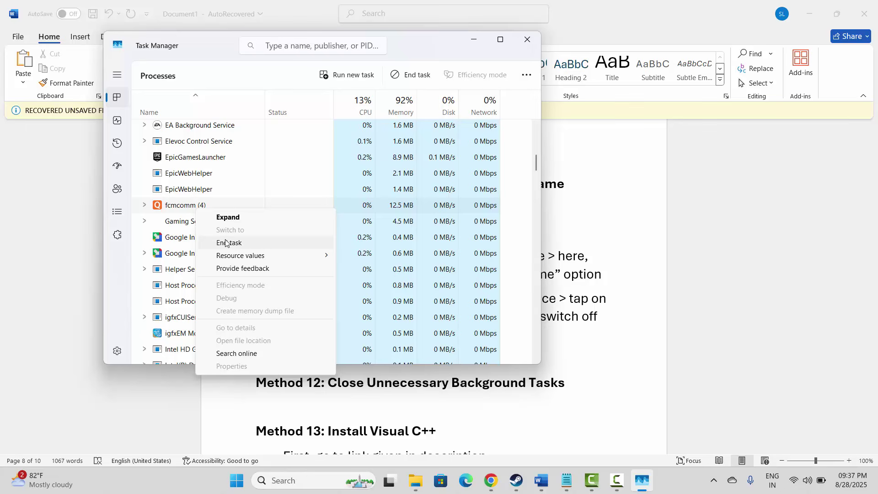
{"action": "left_click", "coordinate": [527, 39]}
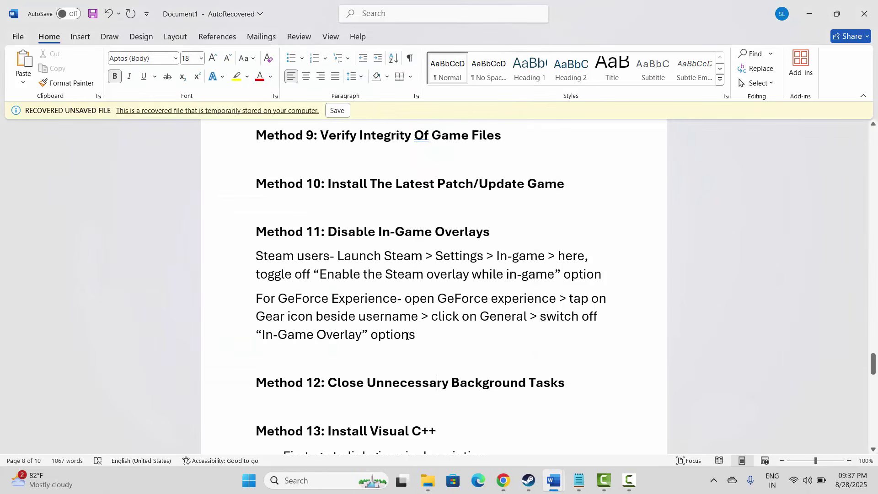
Step: Highlight the "Method 13: Install Visual C++" heading in the Word document
{"action": "scroll", "coordinate": [315, 326], "scroll_direction": "down", "scroll_amount": 4}
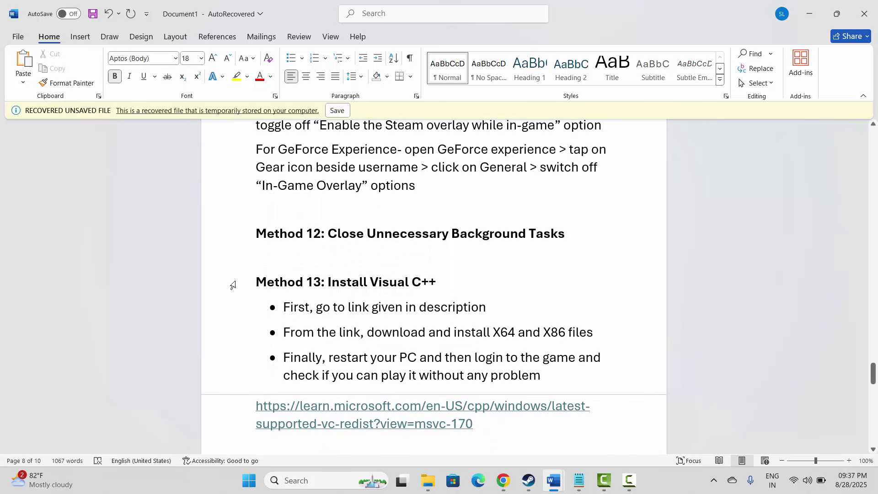
{"action": "left_click", "coordinate": [232, 283]}
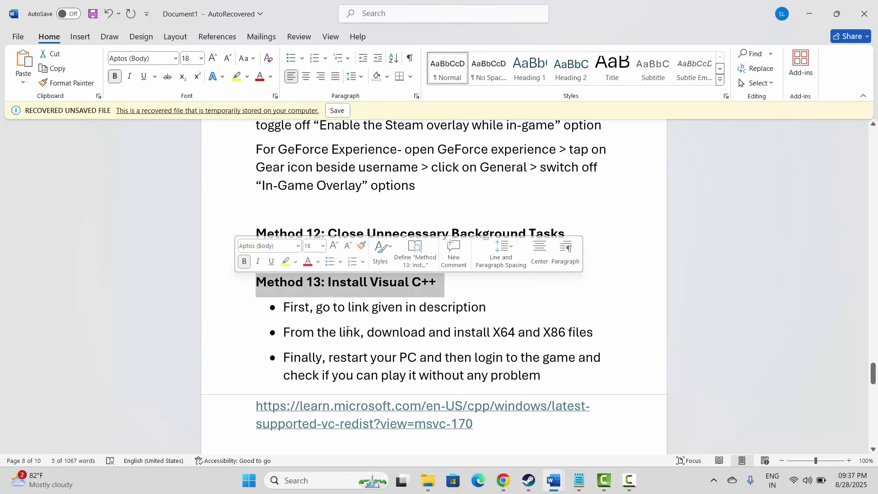
Step: Highlight the Visual C++ redistributable link in the document, and view the X86 and X64 download links on the Microsoft Learn page in Chrome
{"action": "left_click", "coordinate": [302, 362]}
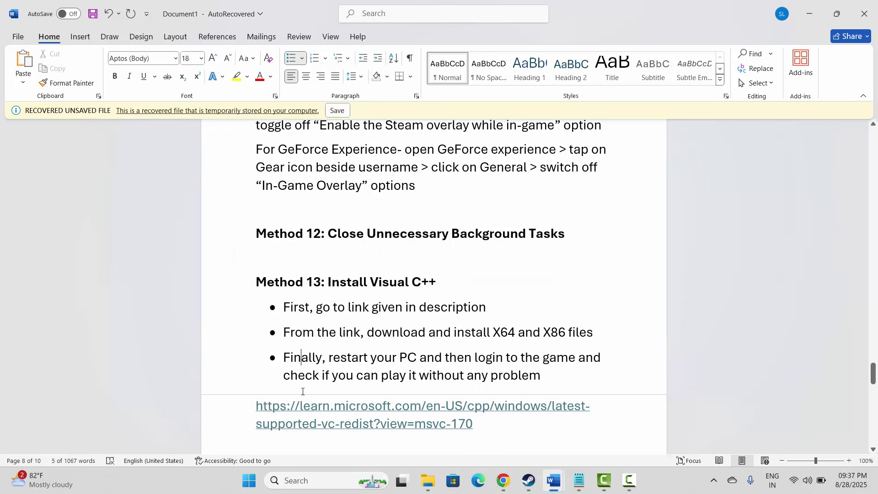
{"action": "left_click_drag", "start_coordinate": [400, 414], "coordinate": [479, 426]}
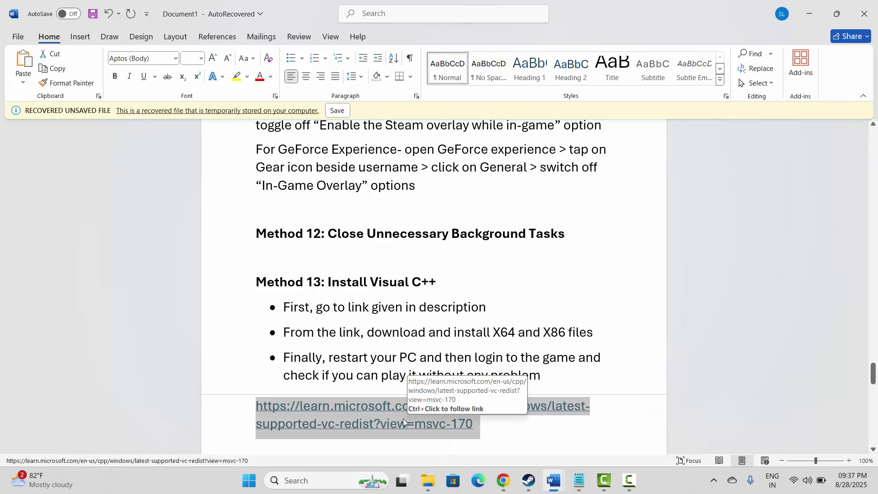
{"action": "left_click", "coordinate": [501, 478]}
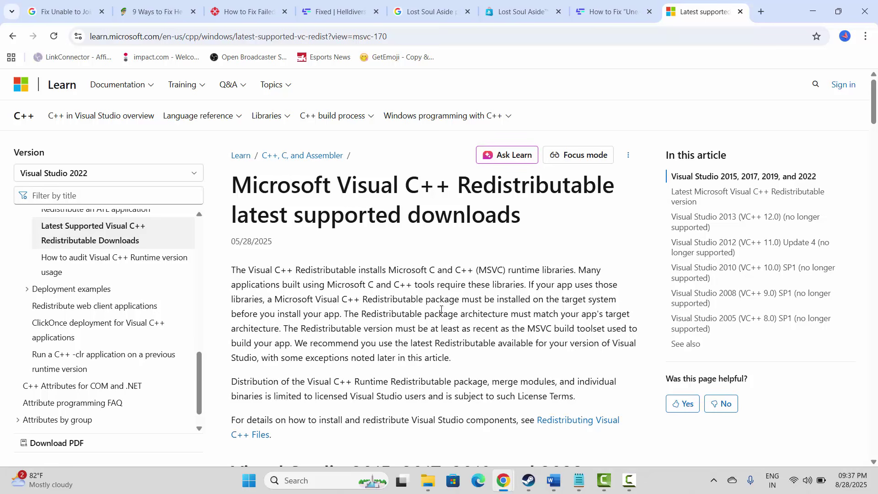
{"action": "scroll", "coordinate": [441, 309], "scroll_direction": "down", "scroll_amount": 12}
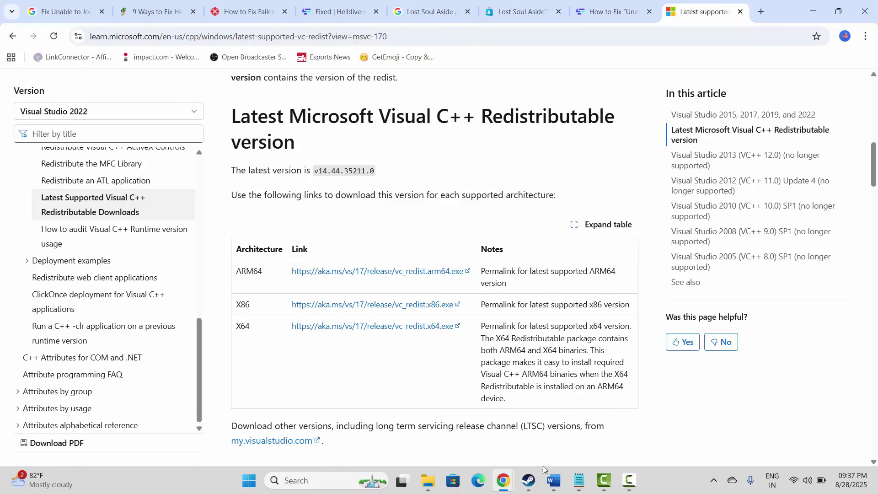
Step: Return to the Word document and highlight the "Method 14: Clear Download Cache" heading
{"action": "mouse_move", "coordinate": [552, 480]}
{"action": "left_click", "coordinate": [544, 436]}
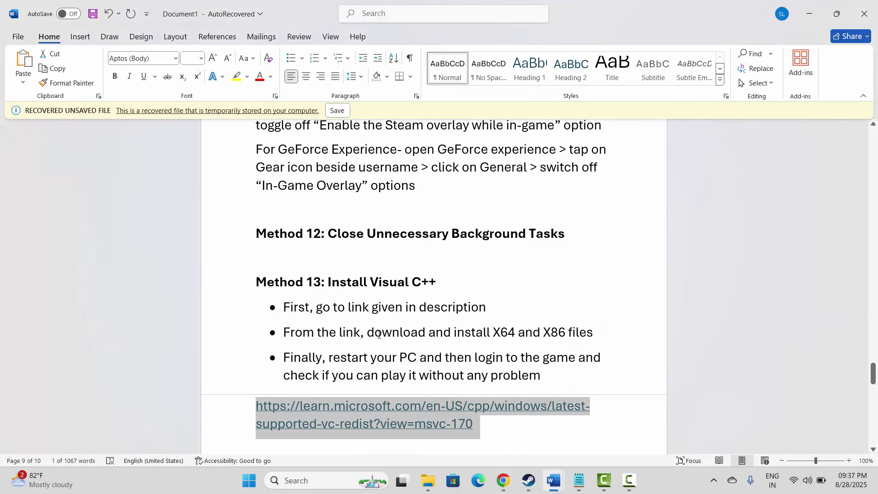
{"action": "scroll", "coordinate": [378, 334], "scroll_direction": "down", "scroll_amount": 5}
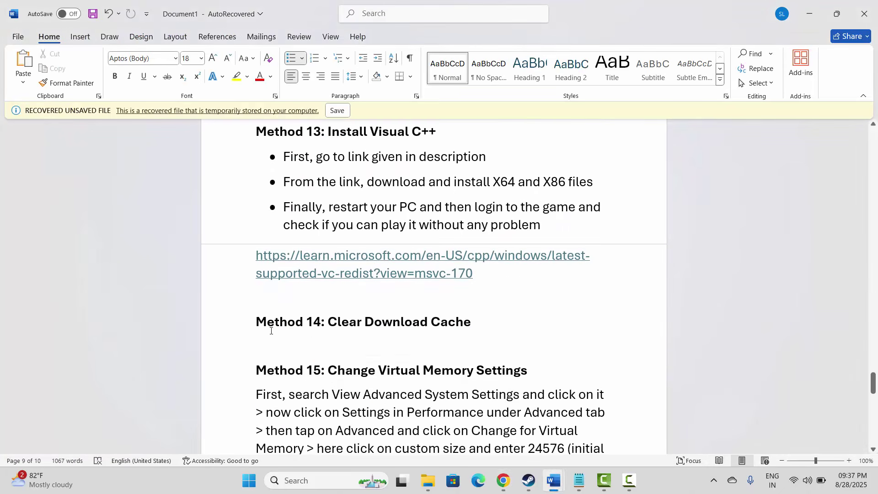
{"action": "left_click", "coordinate": [225, 330]}
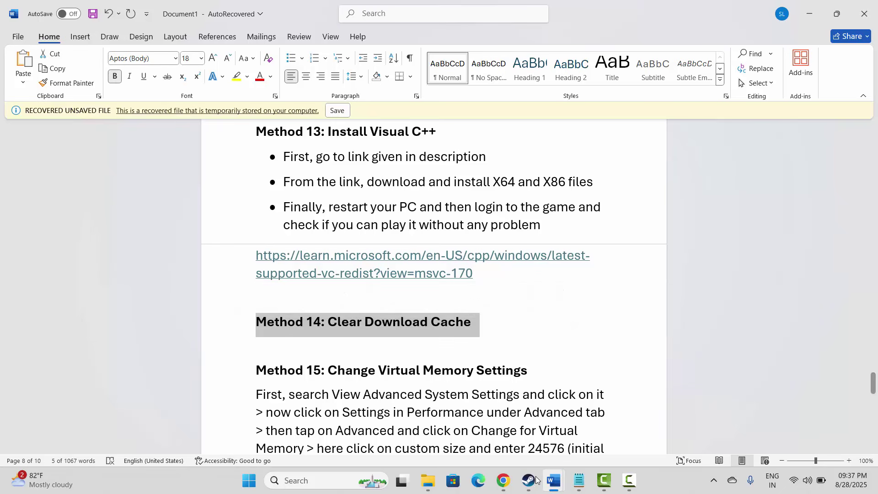
Step: Switch to Steam, show the Clear Download Cache option in the Downloads settings, and close the settings
{"action": "left_click", "coordinate": [535, 490]}
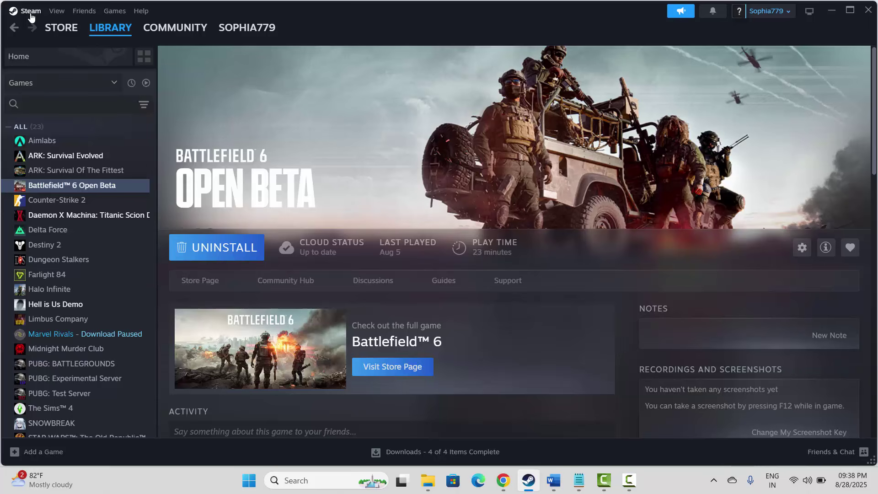
{"action": "left_click", "coordinate": [30, 14]}
{"action": "left_click", "coordinate": [57, 124]}
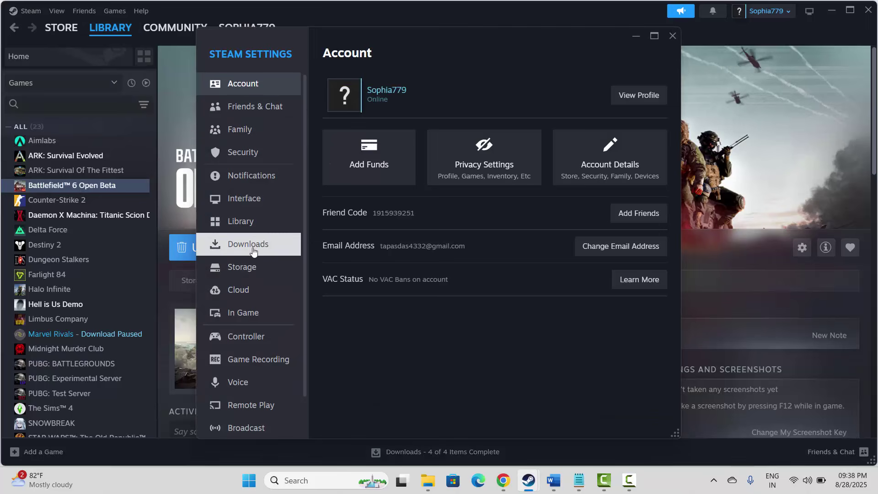
{"action": "left_click", "coordinate": [253, 252]}
{"action": "scroll", "coordinate": [440, 277], "scroll_direction": "down", "scroll_amount": 5}
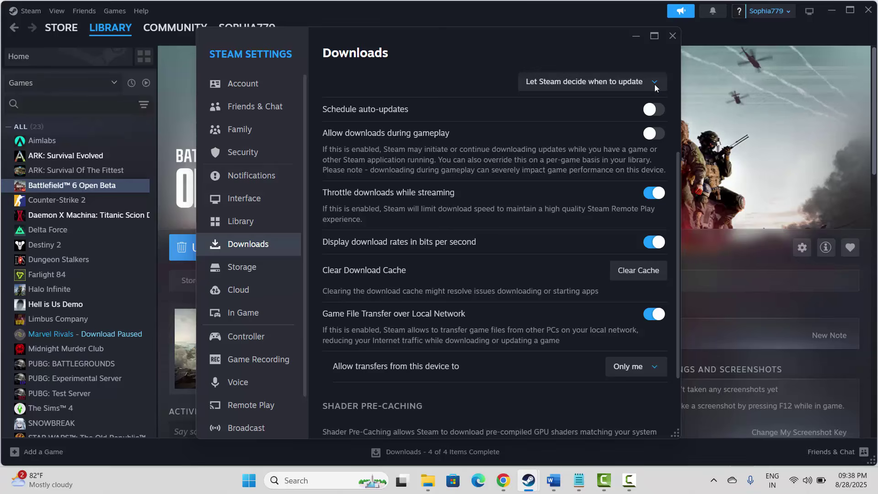
{"action": "left_click", "coordinate": [671, 40]}
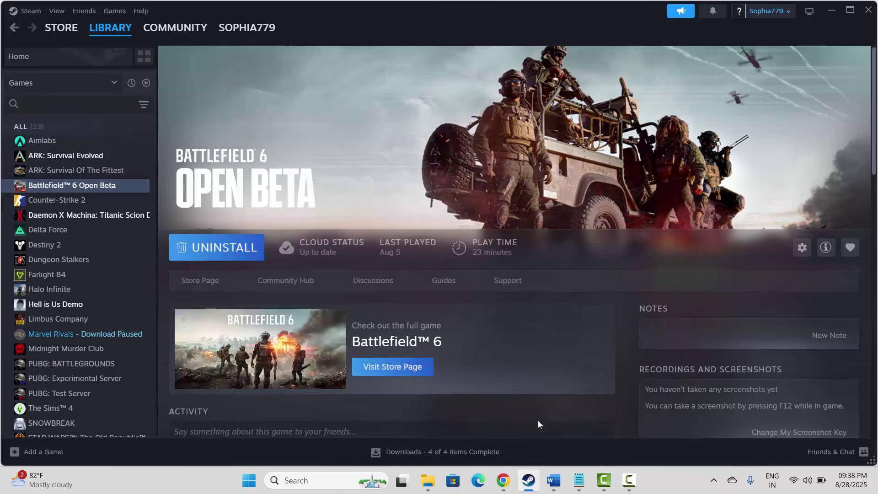
Step: Return to the Word document and highlight the "Method 15: Change Virtual Memory Settings" heading, bringing its instructions into view
{"action": "left_click", "coordinate": [531, 491]}
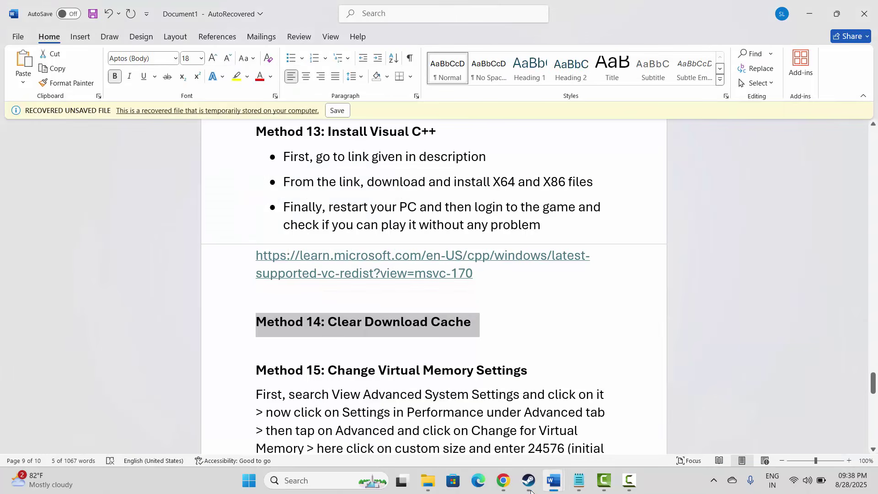
{"action": "left_click", "coordinate": [233, 380]}
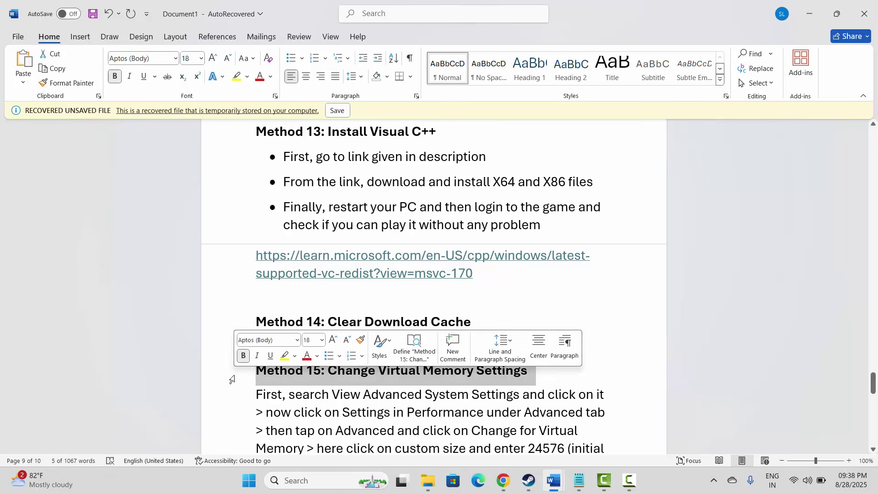
{"action": "scroll", "coordinate": [313, 427], "scroll_direction": "down", "scroll_amount": 4}
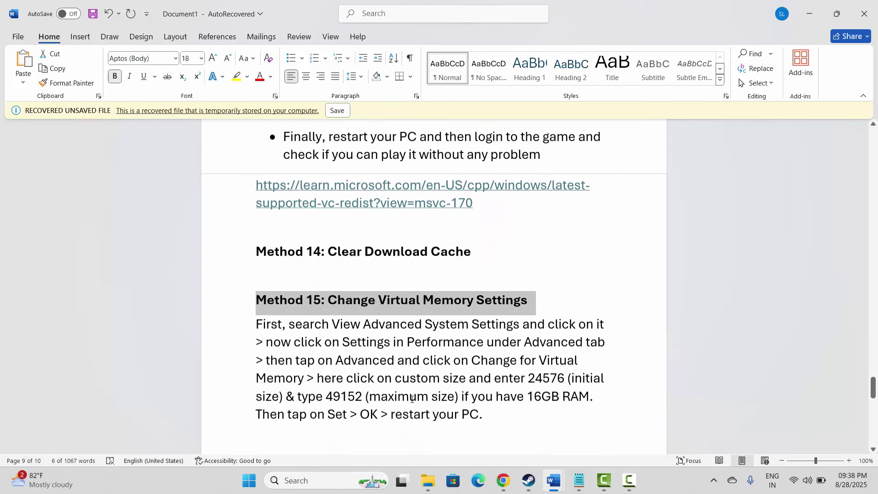
Step: Open the Windows advanced system settings and go through the advanced performance options to the Virtual Memory settings
{"action": "left_click", "coordinate": [291, 480]}
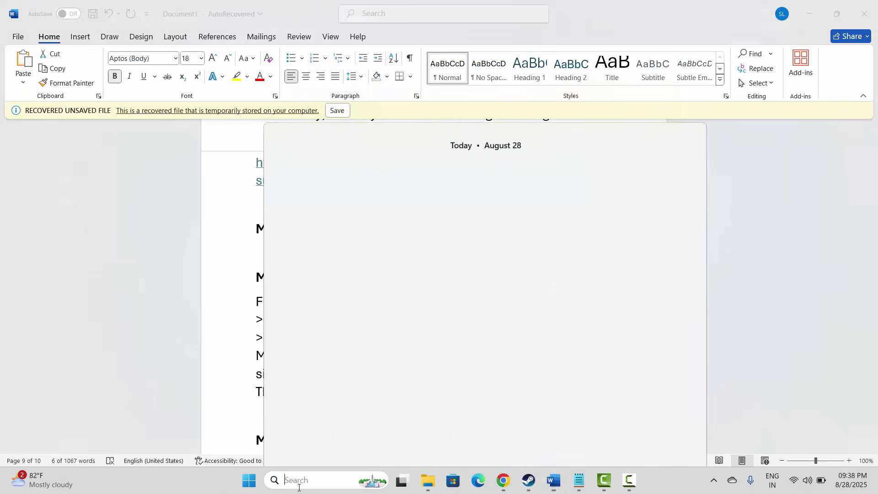
{"action": "left_click", "coordinate": [342, 272]}
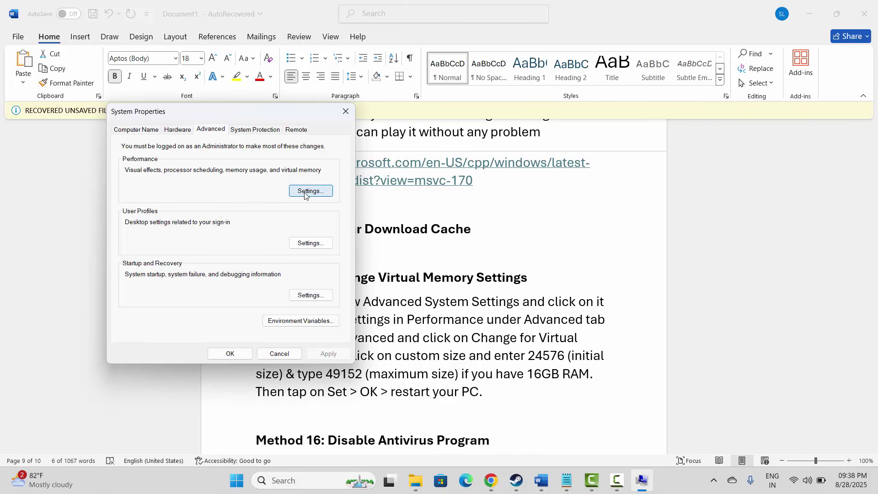
{"action": "left_click", "coordinate": [305, 192]}
{"action": "left_click", "coordinate": [185, 128]}
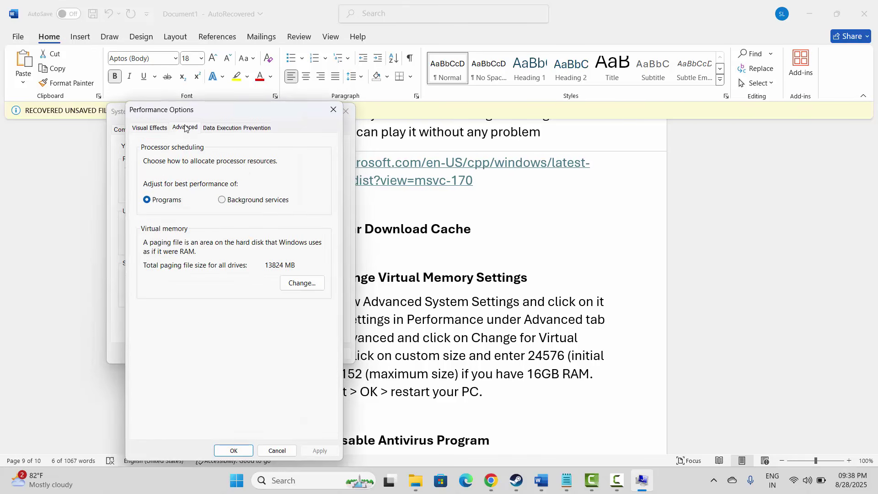
{"action": "left_click", "coordinate": [302, 283]}
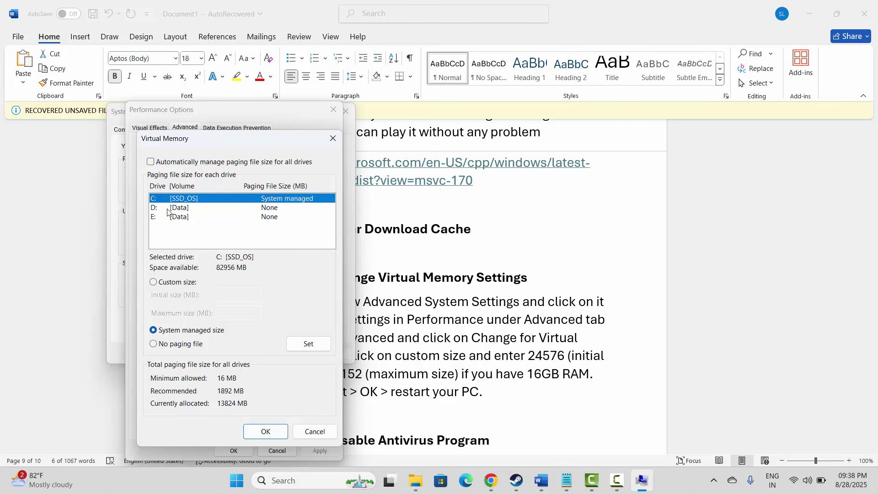
Step: Fill in a custom paging file size for drive C: with initial size 24576 MB and maximum size 49152 MB, and close all dialogs without applying
{"action": "left_click", "coordinate": [187, 208]}
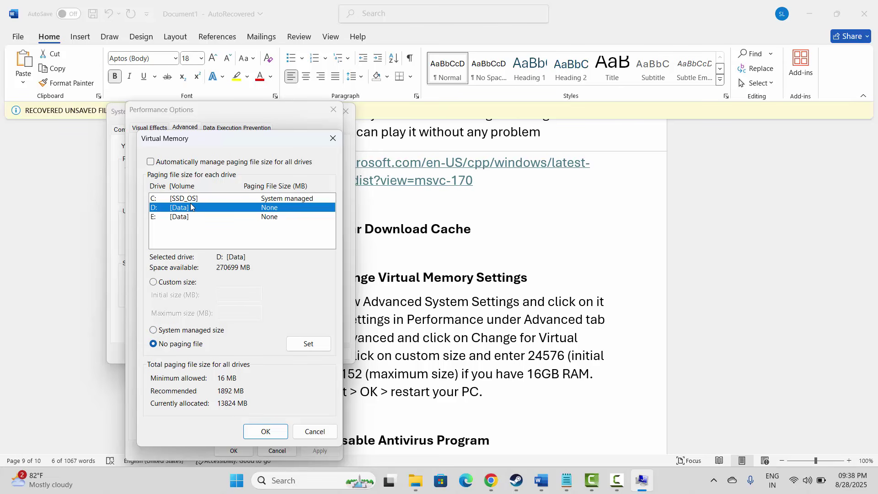
{"action": "left_click", "coordinate": [187, 200]}
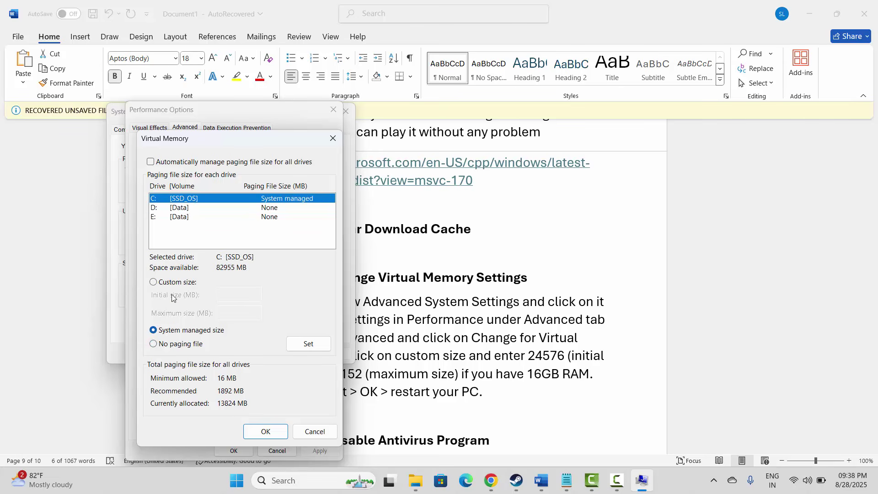
{"action": "left_click", "coordinate": [156, 282]}
{"action": "left_click", "coordinate": [230, 294]}
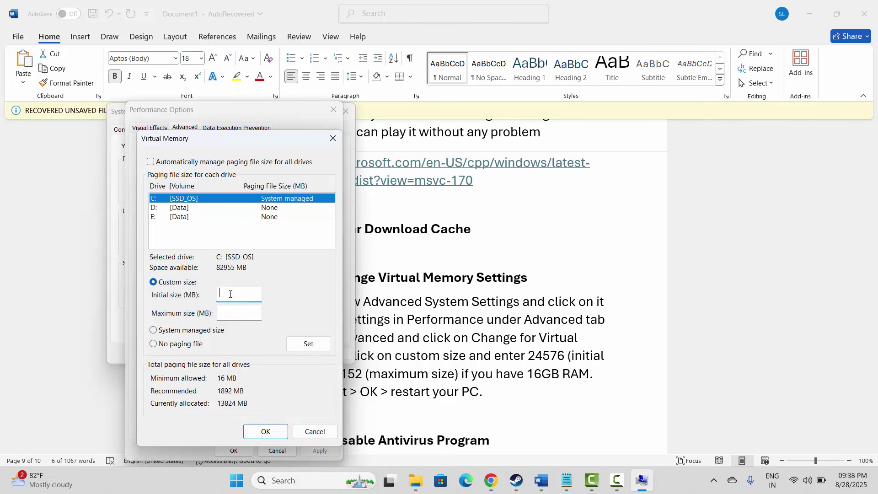
{"action": "type", "text": "24576"}
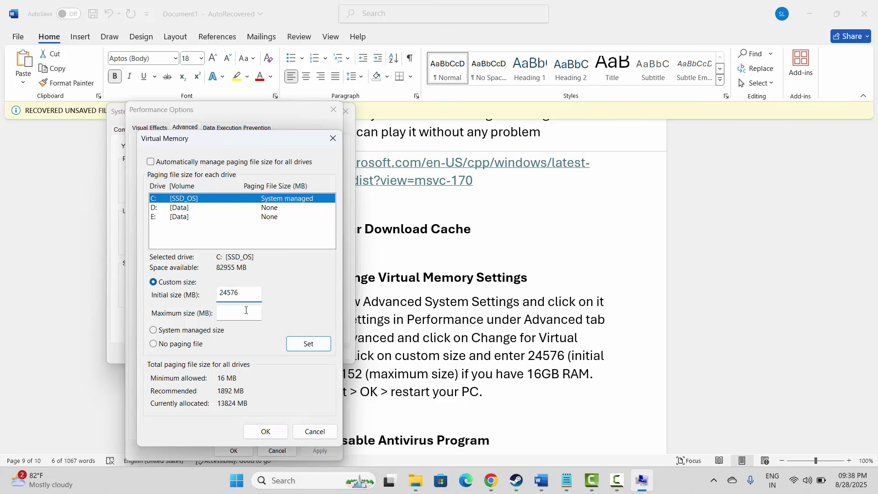
{"action": "left_click", "coordinate": [236, 314]}
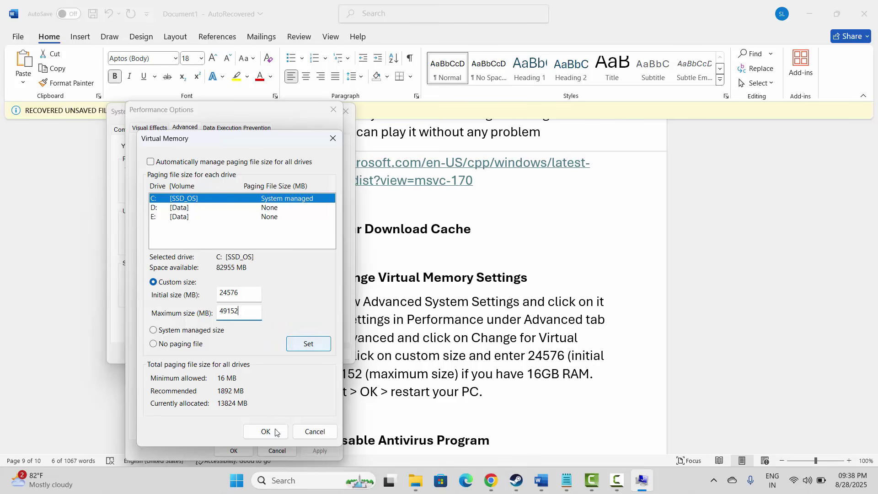
{"action": "left_click", "coordinate": [332, 139]}
{"action": "left_click", "coordinate": [333, 110]}
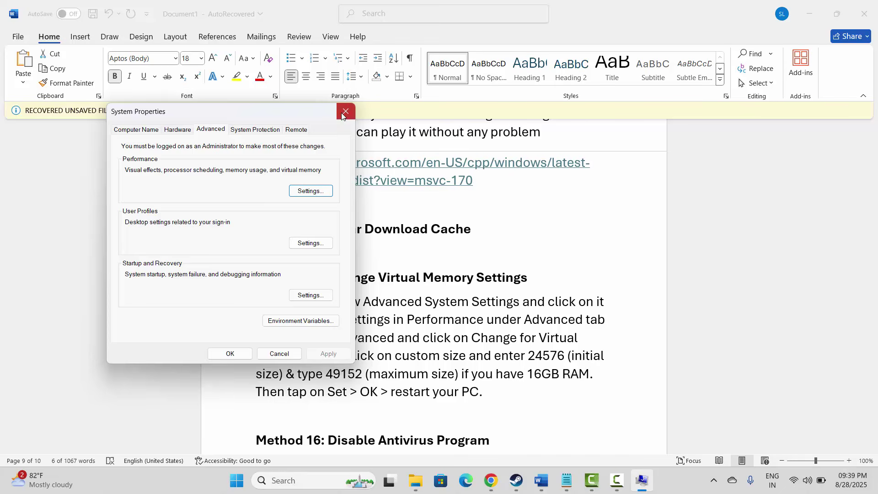
{"action": "left_click", "coordinate": [346, 111]}
Step: Highlight the "Method 16: Disable Antivirus Program" heading, followed by the "Method 17: Run Game On Dedicated Graphics Card" heading
{"action": "scroll", "coordinate": [385, 335], "scroll_direction": "down", "scroll_amount": 3}
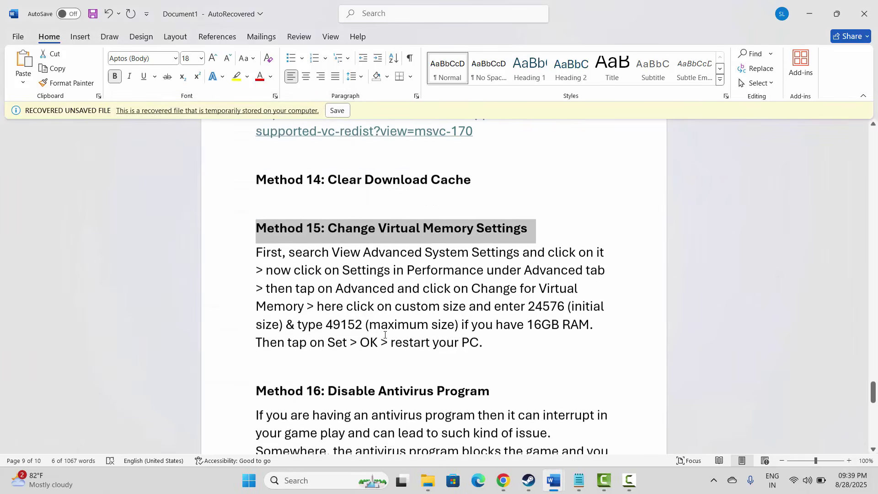
{"action": "left_click", "coordinate": [235, 307]}
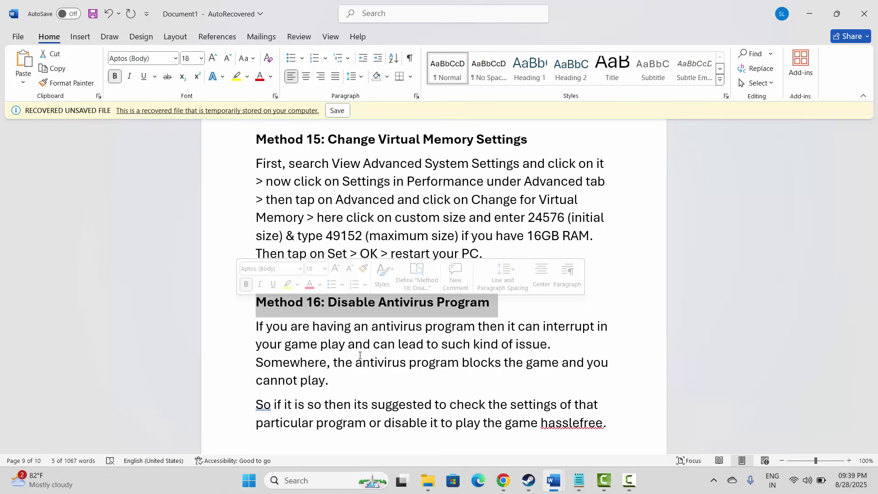
{"action": "scroll", "coordinate": [375, 397], "scroll_direction": "down", "scroll_amount": 5}
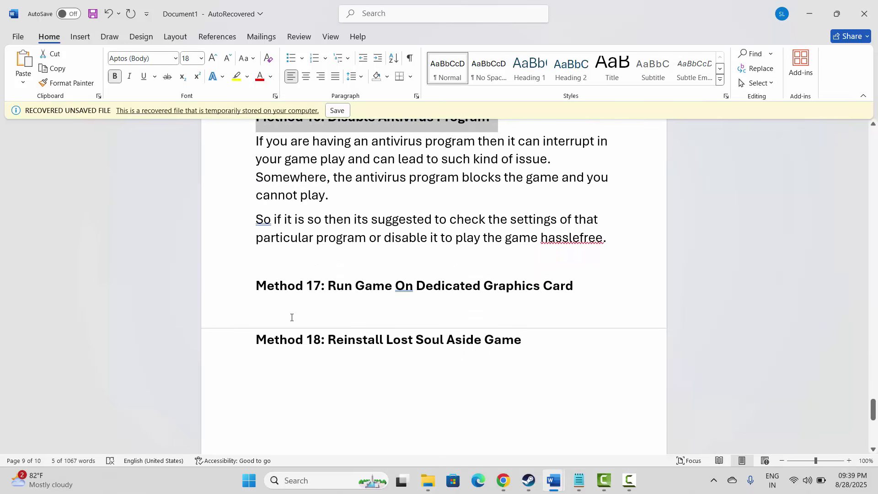
{"action": "left_click", "coordinate": [227, 295]}
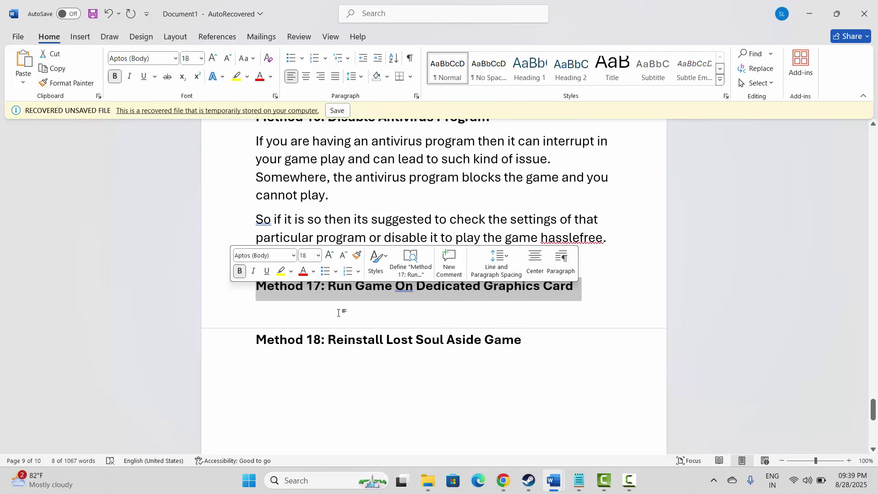
Step: Open the Windows Graphics settings and look through the list of apps with custom settings
{"action": "left_click", "coordinate": [292, 478]}
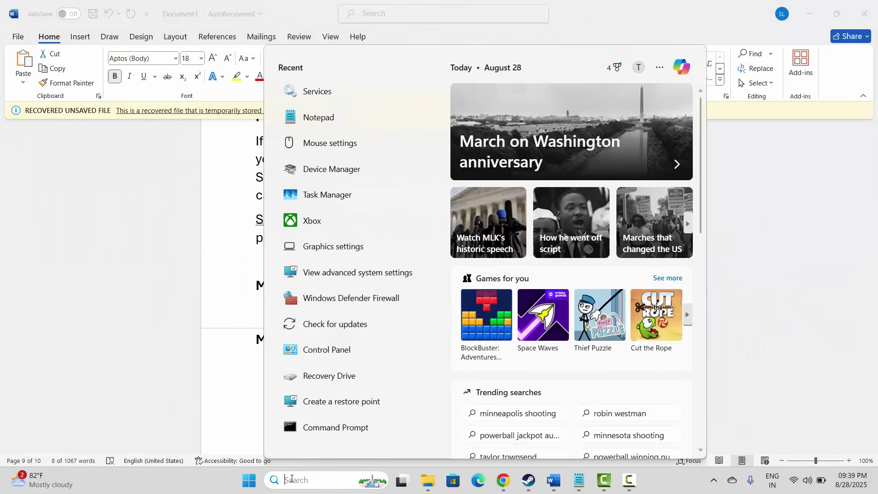
{"action": "left_click", "coordinate": [346, 247]}
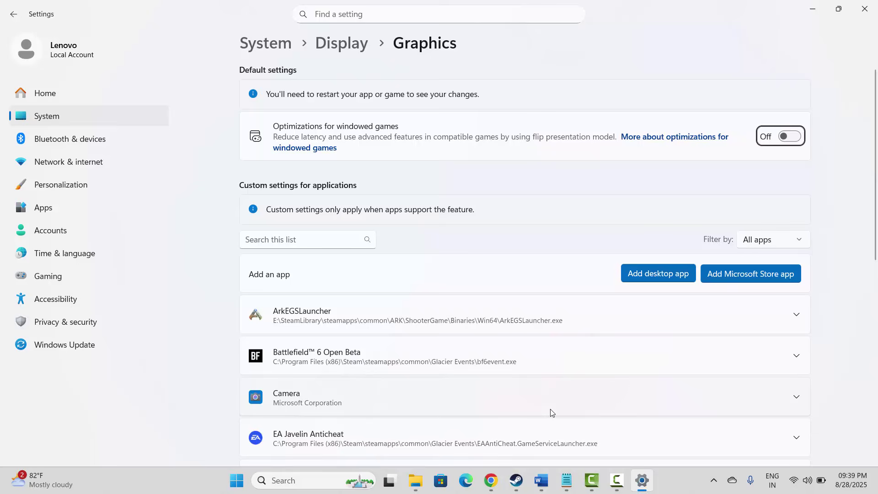
{"action": "scroll", "coordinate": [551, 413], "scroll_direction": "down", "scroll_amount": 10}
{"action": "scroll", "coordinate": [550, 413], "scroll_direction": "up", "scroll_amount": 10}
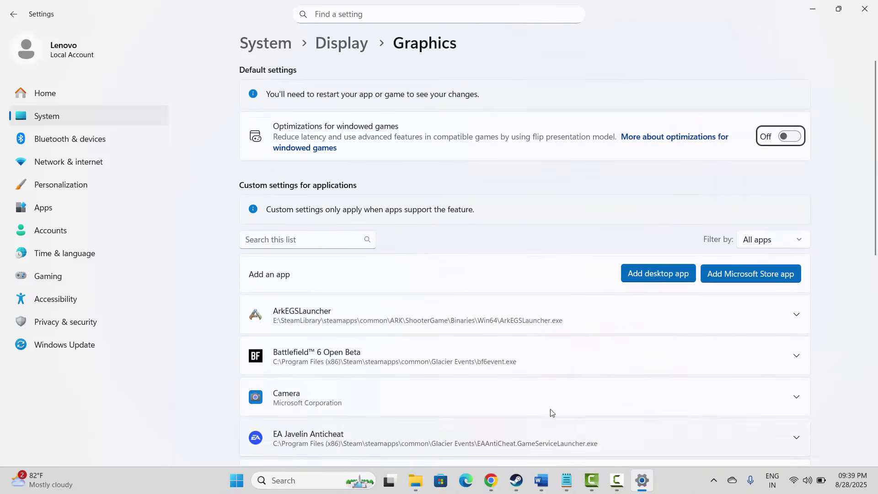
Step: Browse the SSD_OS (C:) drive for a desktop app to add to the graphics list, and cancel the file selection
{"action": "left_click", "coordinate": [647, 273]}
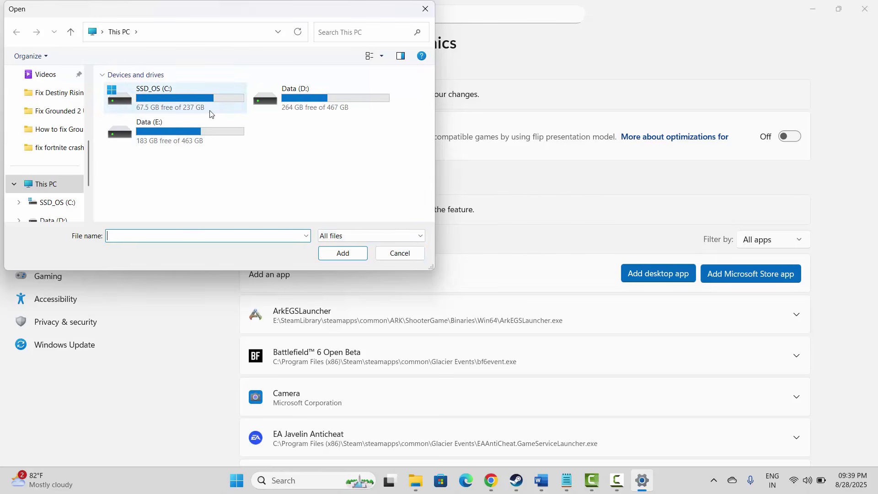
{"action": "left_click", "coordinate": [210, 112]}
{"action": "double_click", "coordinate": [210, 112]}
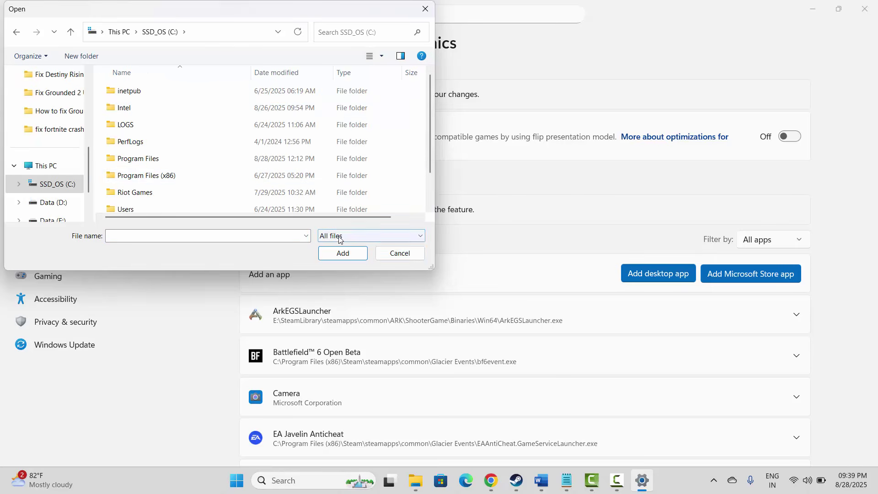
{"action": "left_click", "coordinate": [399, 254]}
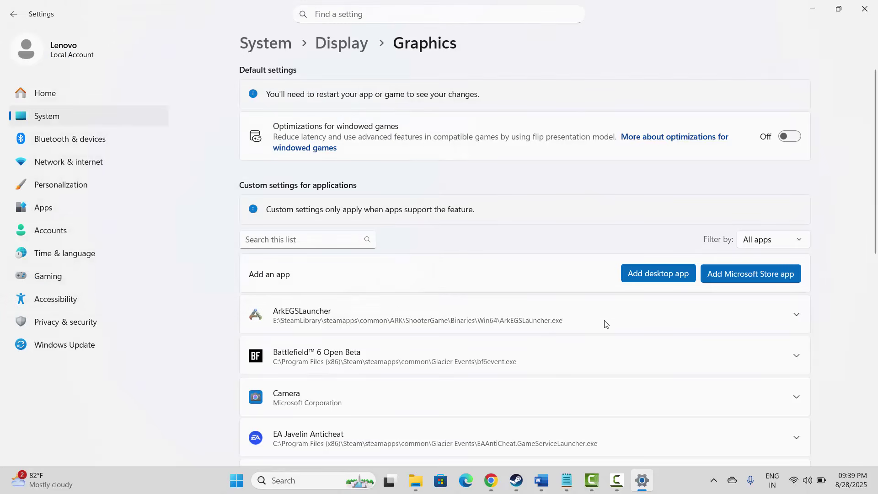
{"action": "scroll", "coordinate": [727, 400], "scroll_direction": "down", "scroll_amount": 1}
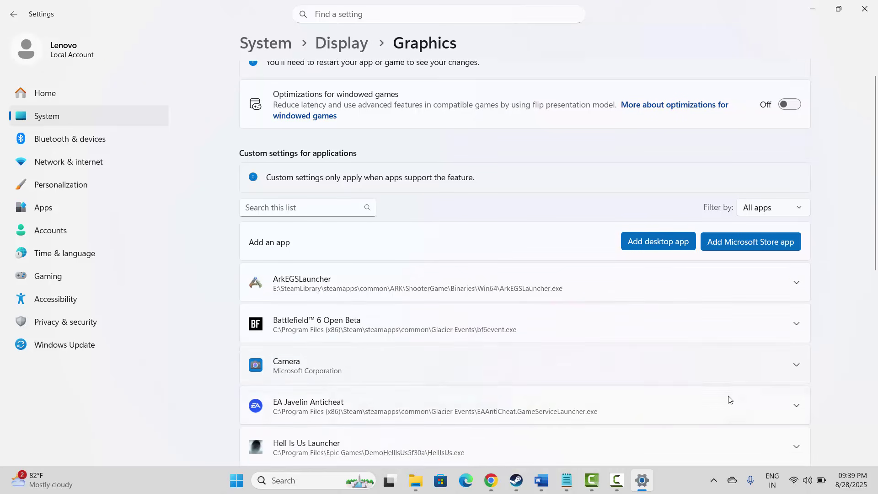
Step: Set the GPU preference for Battlefield 6 Open Beta to High Performance (Intel(R) UHD Graphics) and close the Settings window
{"action": "left_click", "coordinate": [796, 335]}
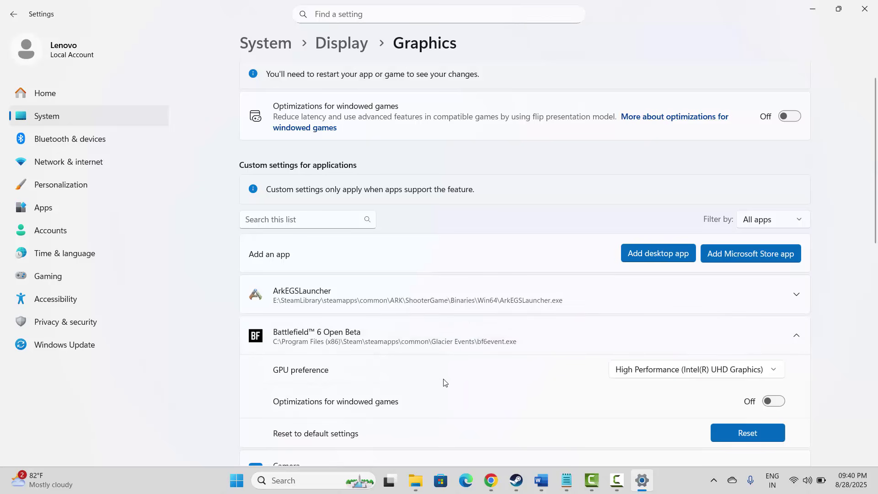
{"action": "left_click", "coordinate": [651, 378]}
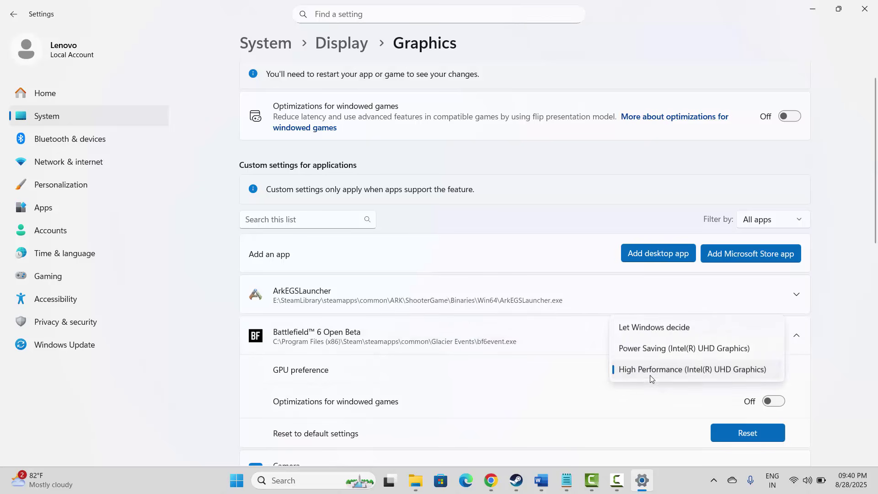
{"action": "left_click", "coordinate": [690, 374]}
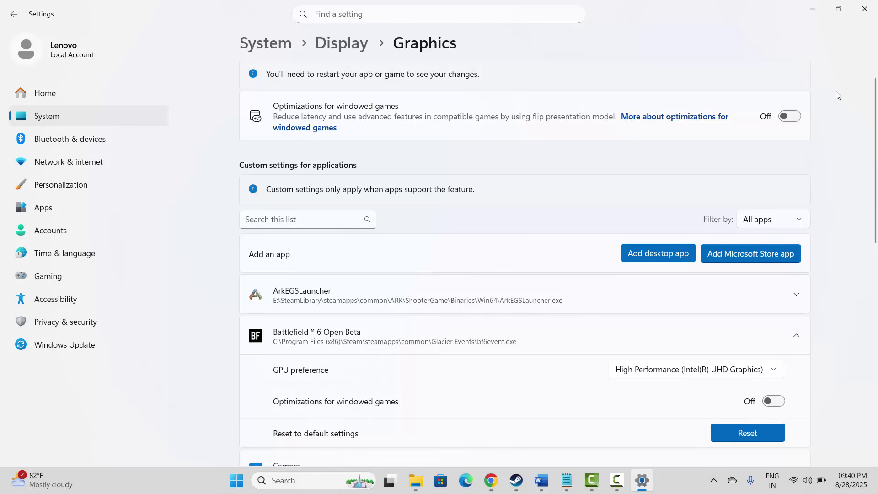
{"action": "left_click", "coordinate": [861, 15]}
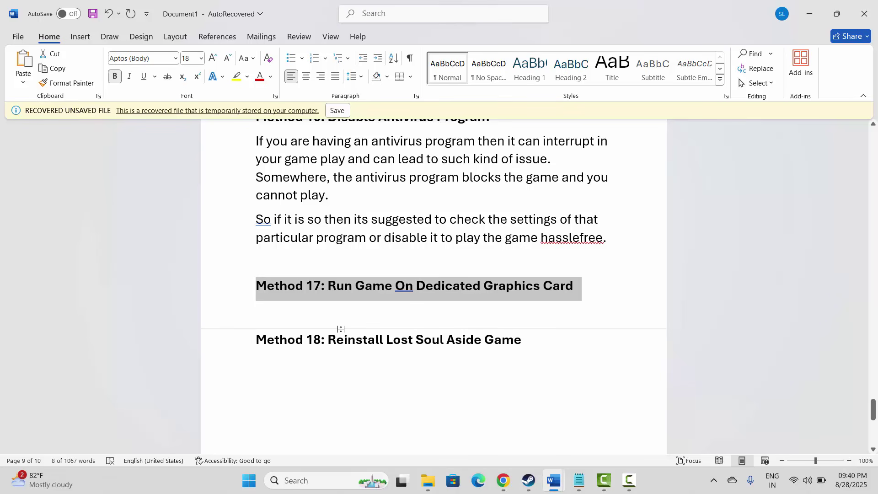
Step: Highlight the "Method 18: Reinstall Lost Soul Aside Game" heading, and in Steam request uninstalling Battlefield 6 Open Beta, cancel it and return to Word
{"action": "left_click", "coordinate": [238, 346]}
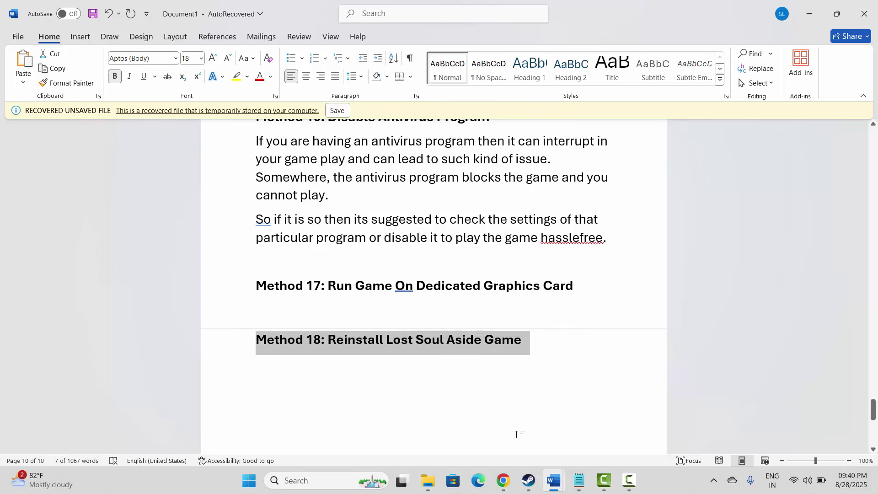
{"action": "left_click", "coordinate": [529, 488]}
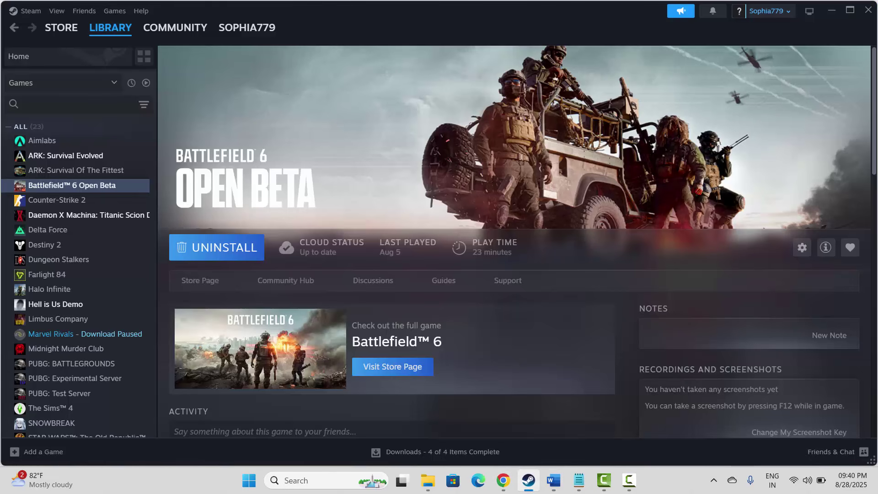
{"action": "mouse_move", "coordinate": [121, 32]}
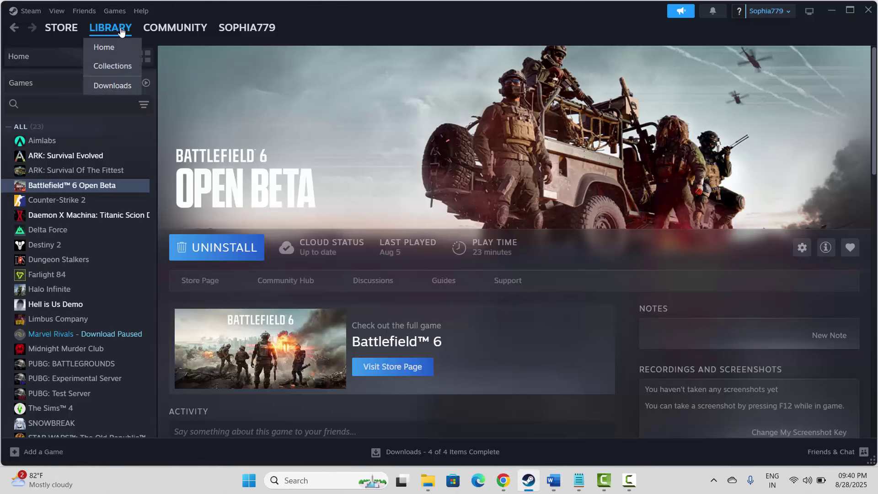
{"action": "right_click", "coordinate": [103, 188]}
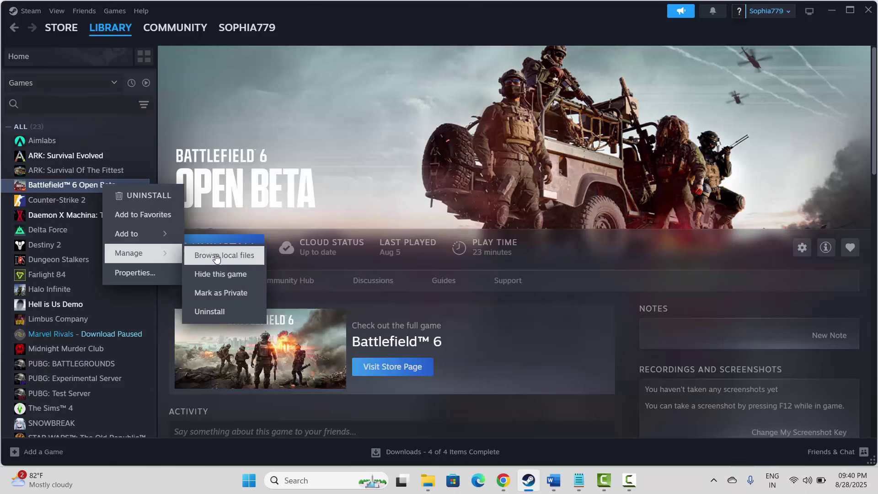
{"action": "left_click", "coordinate": [236, 314]}
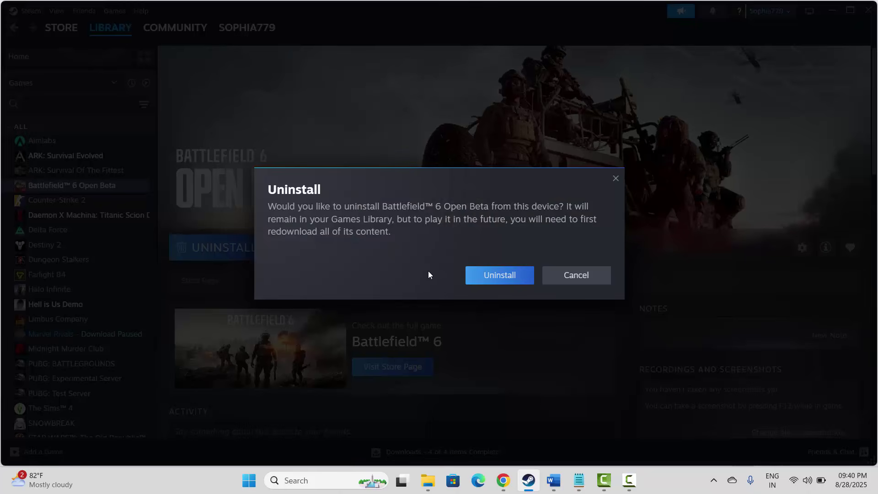
{"action": "left_click", "coordinate": [584, 277]}
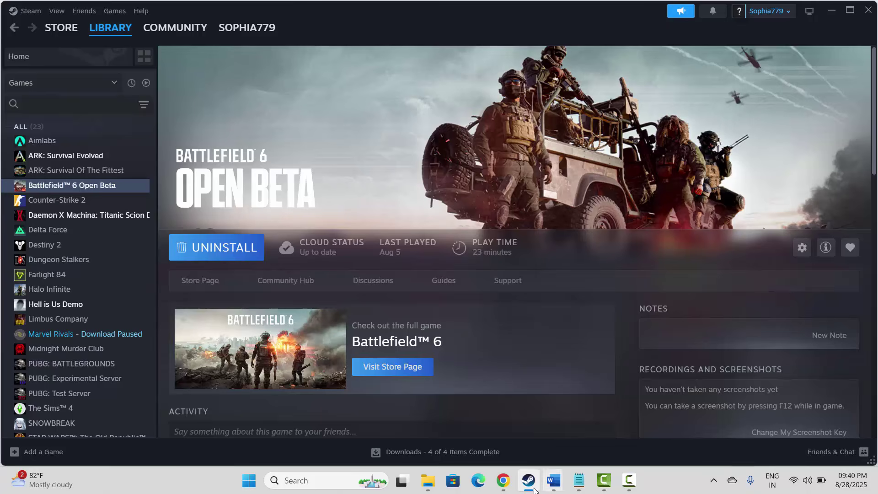
{"action": "left_click", "coordinate": [553, 480]}
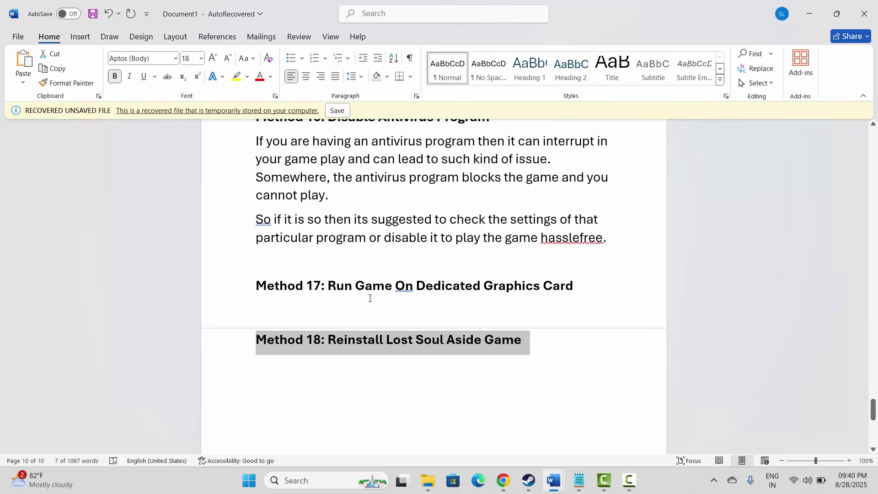
{"action": "scroll", "coordinate": [370, 298], "scroll_direction": "up", "scroll_amount": 2}
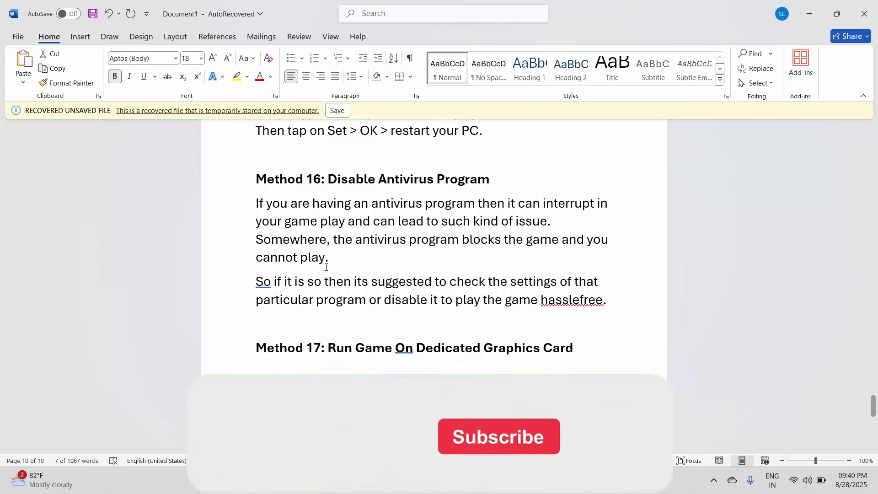
{"action": "scroll", "coordinate": [416, 287], "scroll_direction": "up", "scroll_amount": 2}
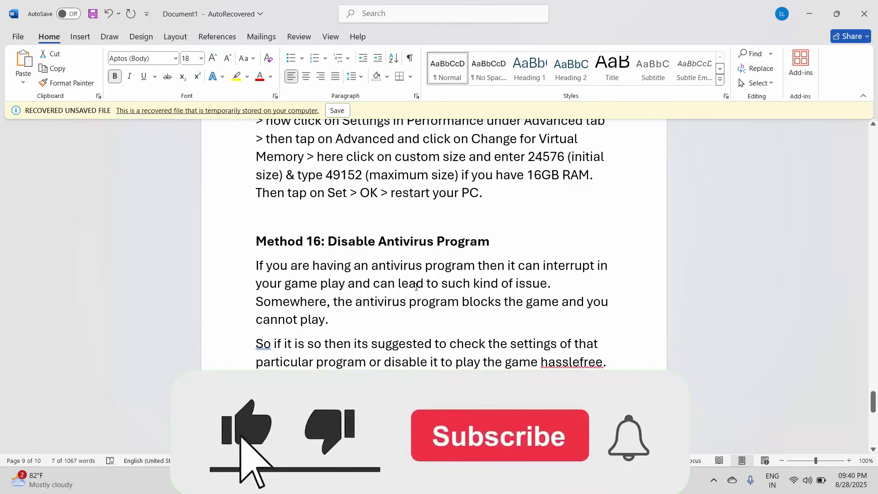
{"action": "scroll", "coordinate": [416, 287], "scroll_direction": "down", "scroll_amount": 1}
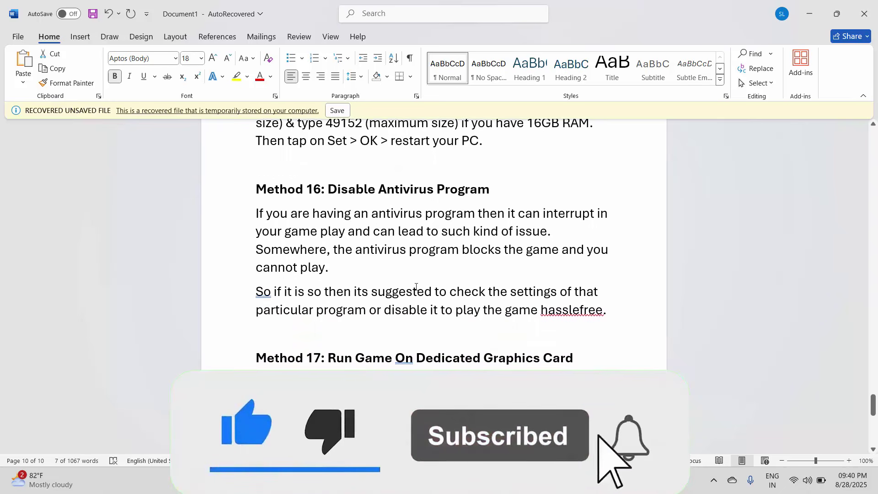